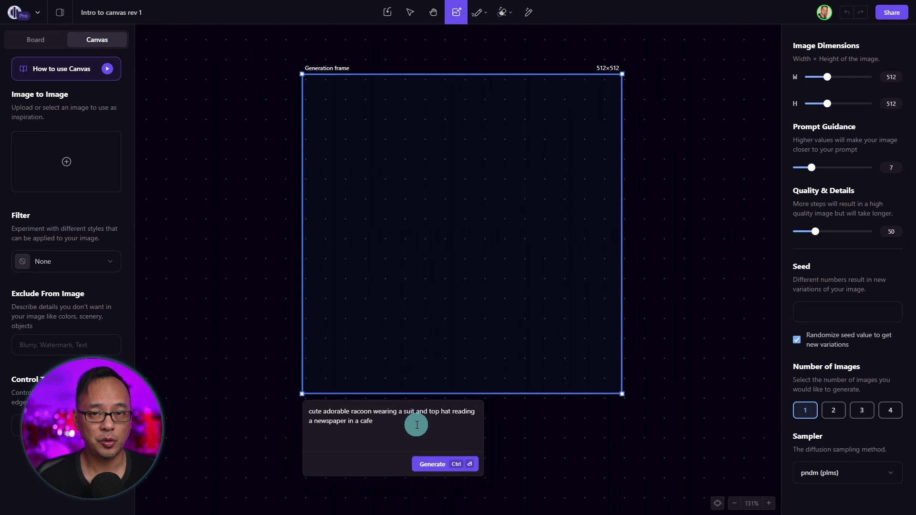
# Step: Select the whole prompt 'cute adorable racoon wearing a suit and top hat reading a newspaper in a cafe'
pyautogui.tripleClick(413, 426)
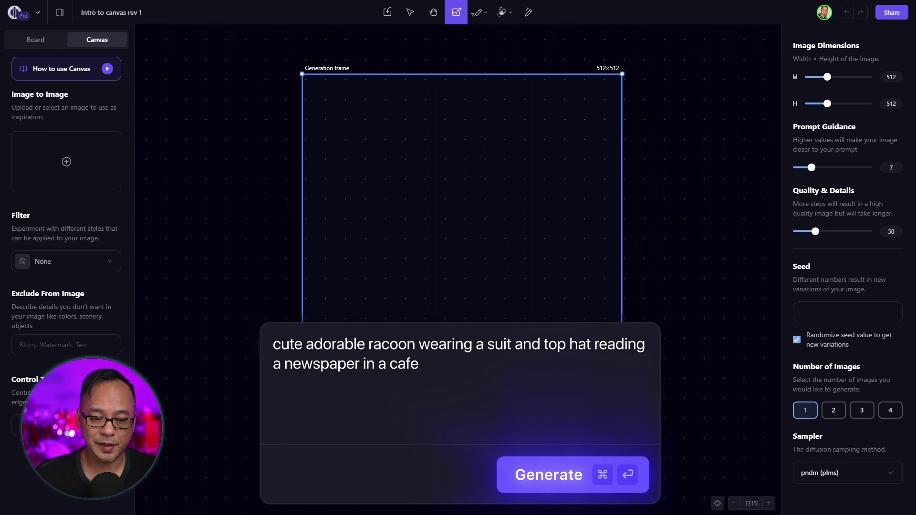
# Step: Generate the black-and-white raccoon image from the prompt with Ctrl+Enter and pan to it
pyautogui.hotkey('ctrl', 'Return')
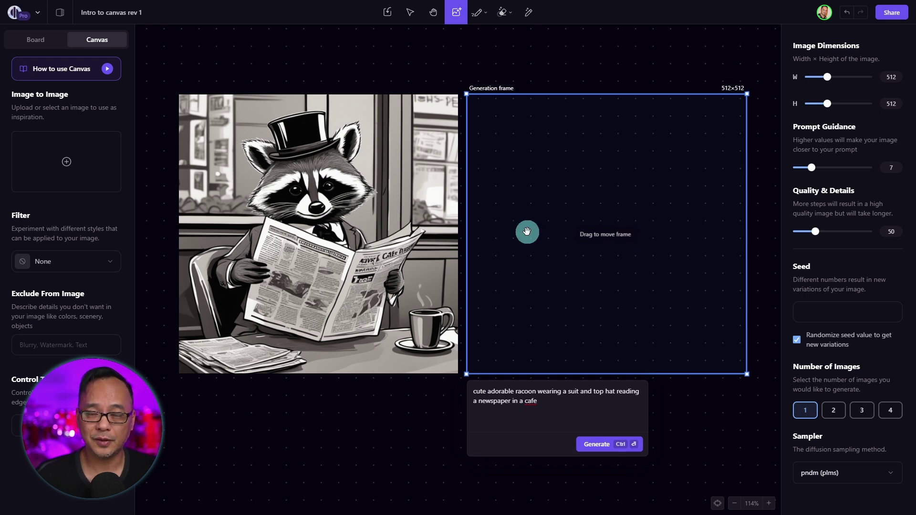
pyautogui.press('space')
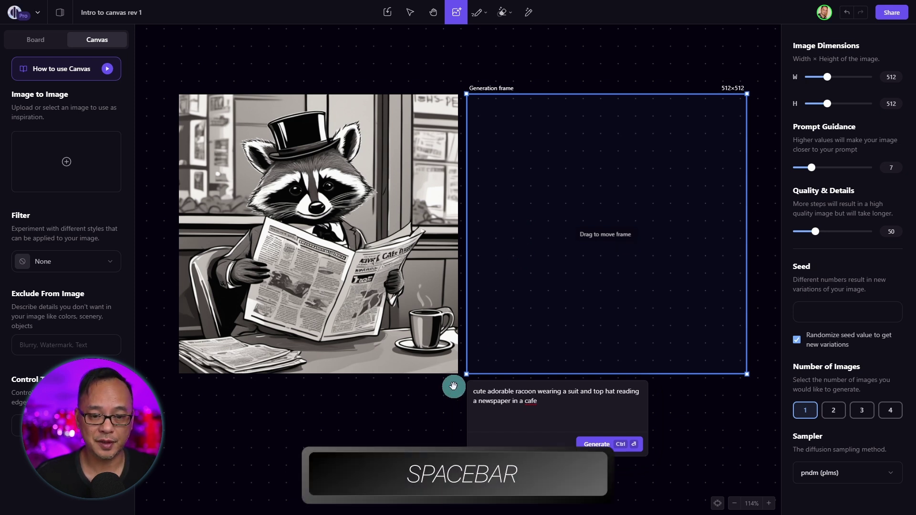
pyautogui.moveTo(407, 397); pyautogui.dragTo(383, 359)
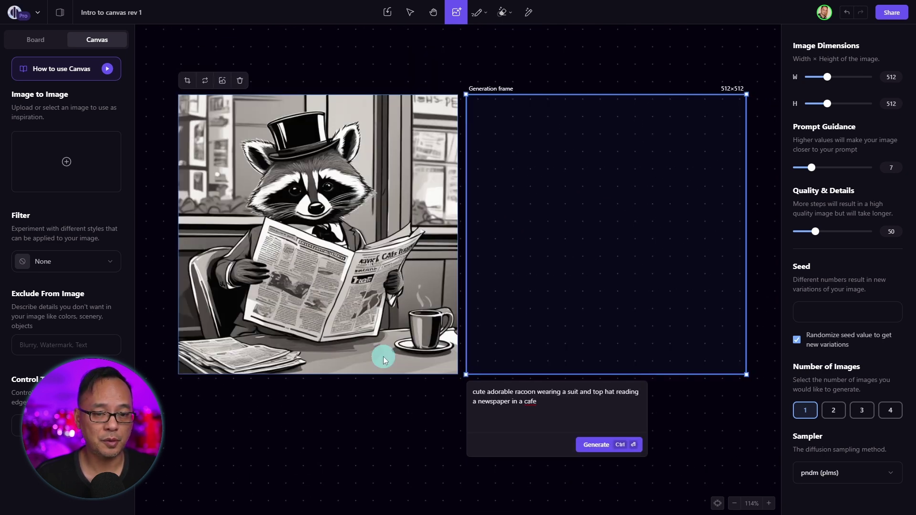
# Step: Zoom and pan around the generated raccoon, then fit the image and frame back into view
pyautogui.scroll(3, 382, 356)
pyautogui.scroll(-4, 382, 357)
pyautogui.scroll(3, 383, 356)
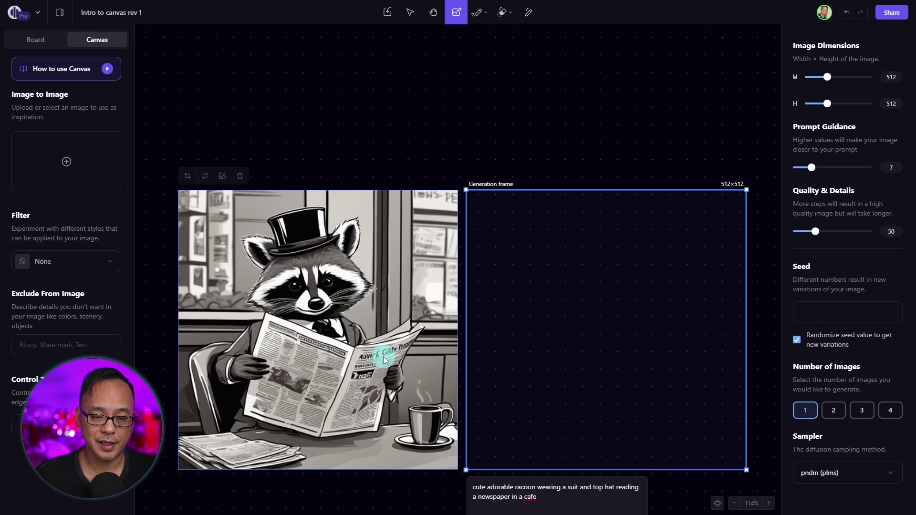
pyautogui.scroll(1, 383, 357)
pyautogui.scroll(-3, 382, 355)
pyautogui.scroll(3, 382, 355)
pyautogui.scroll(-5, 382, 355)
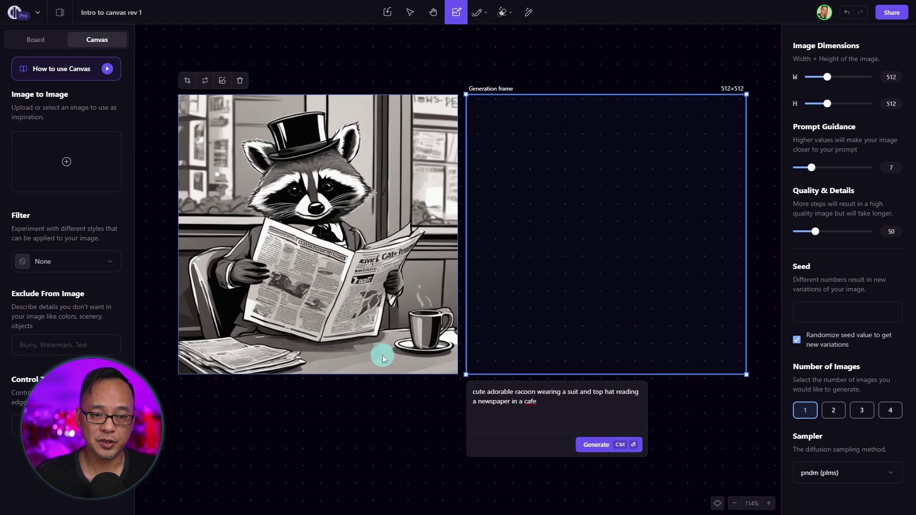
pyautogui.hscroll(-4, 382, 355)
pyautogui.hscroll(8, 382, 354)
pyautogui.hscroll(-6, 382, 353)
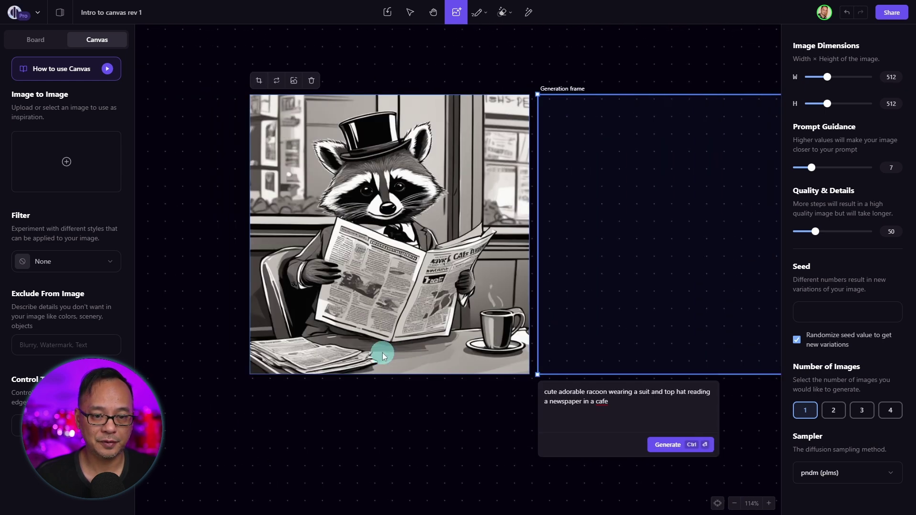
pyautogui.hscroll(-5, 382, 353)
pyautogui.hscroll(6, 382, 353)
pyautogui.scroll(-3, 434, 342)
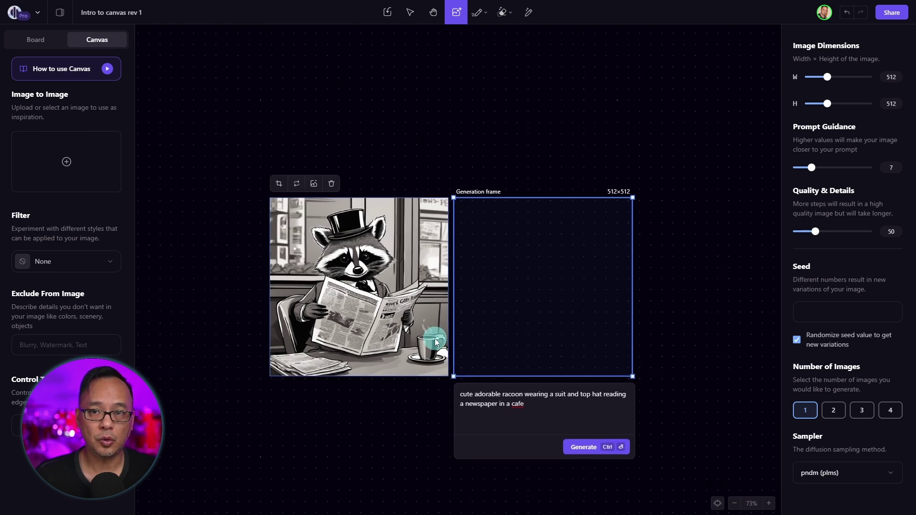
pyautogui.scroll(-2, 434, 340)
pyautogui.scroll(8, 434, 340)
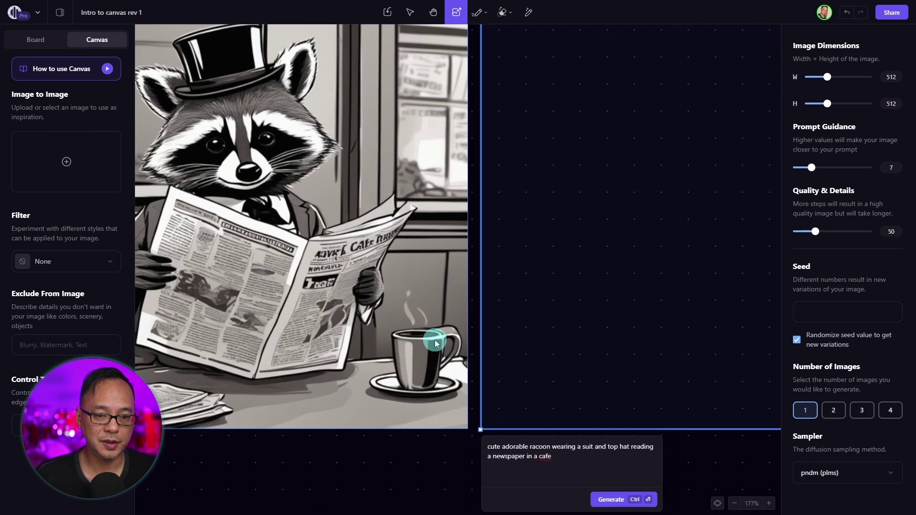
pyautogui.hotkey('shift', '1')
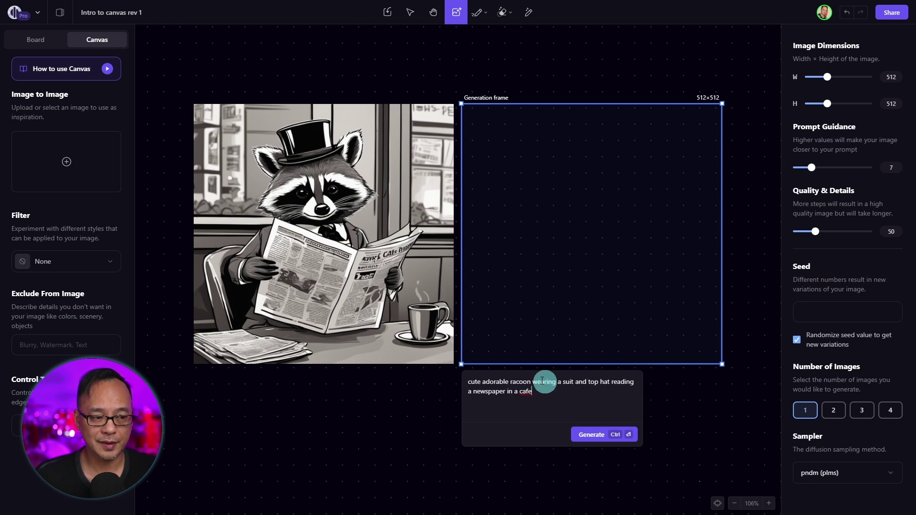
# Step: Generate raccoon versions with the Bella's Dreamy Stickers, ReVAnimated and Storybook filters in turn
pyautogui.click(70, 273)
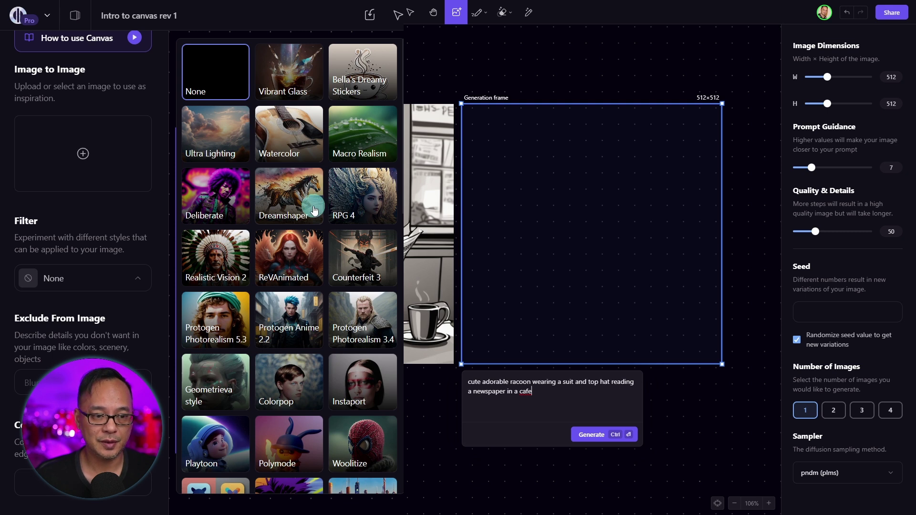
pyautogui.click(366, 86)
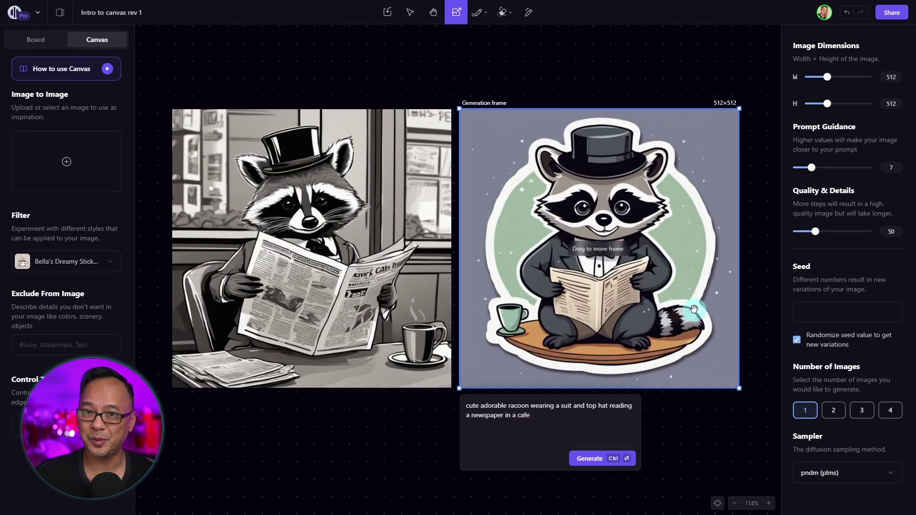
pyautogui.click(66, 262)
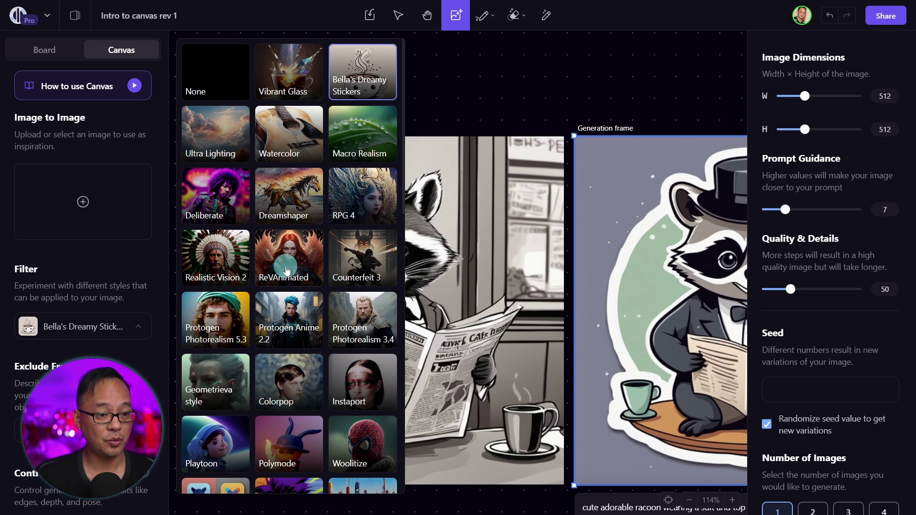
pyautogui.click(286, 270)
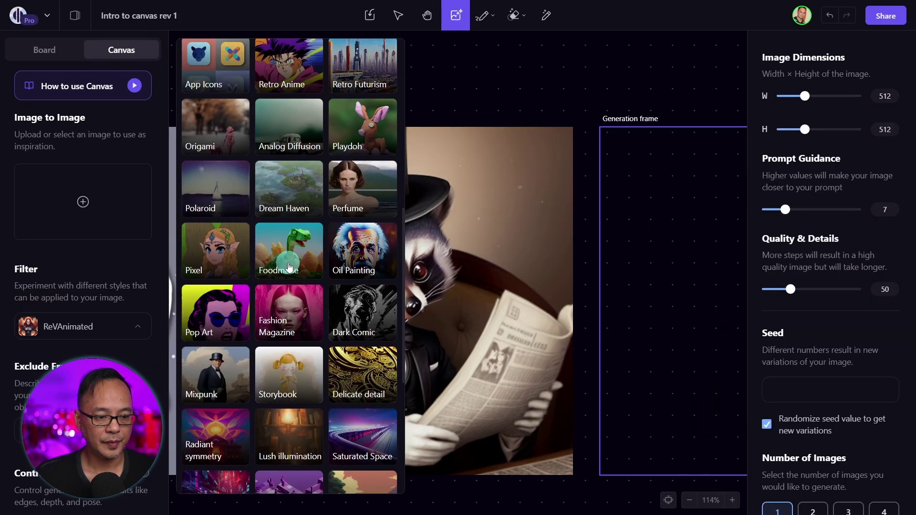
pyautogui.scroll(-5, 291, 229)
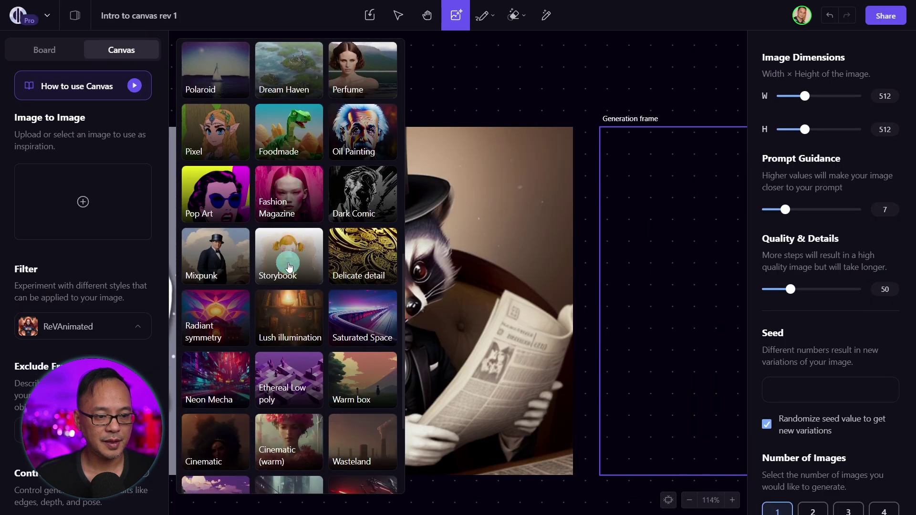
pyautogui.click(285, 158)
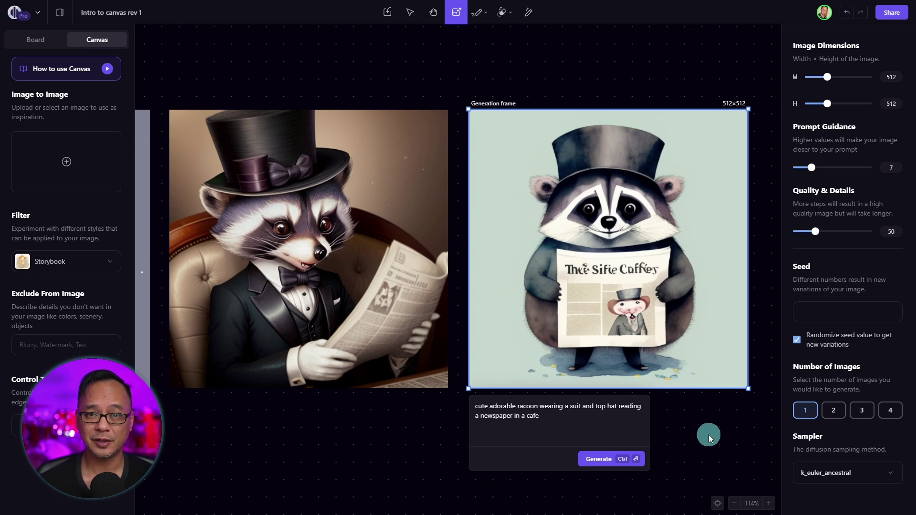
pyautogui.click(78, 267)
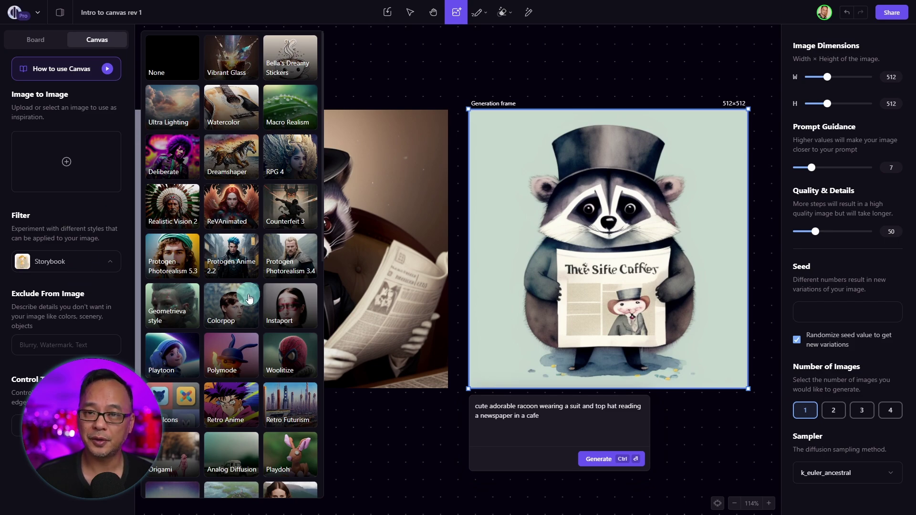
pyautogui.scroll(-5, 610, 424)
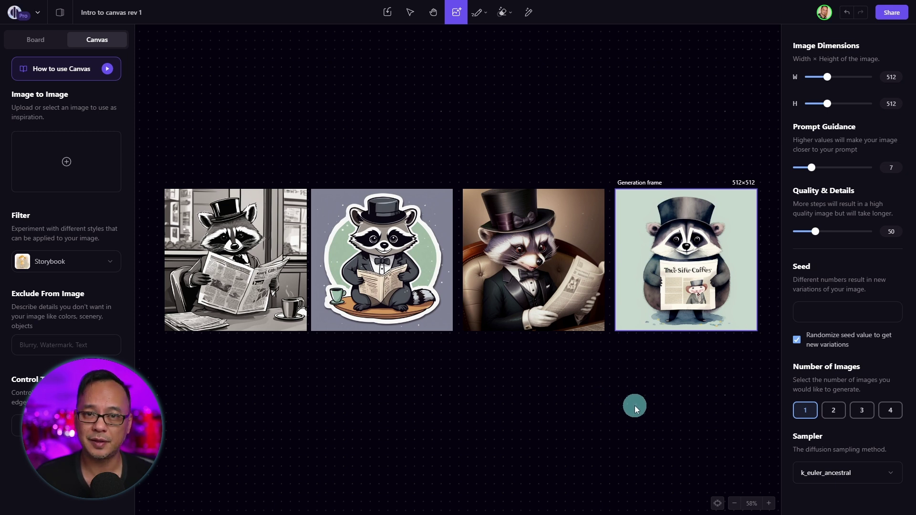
# Step: Delete the black-and-white raccoon image, undoing once before deleting it again
pyautogui.click(242, 278)
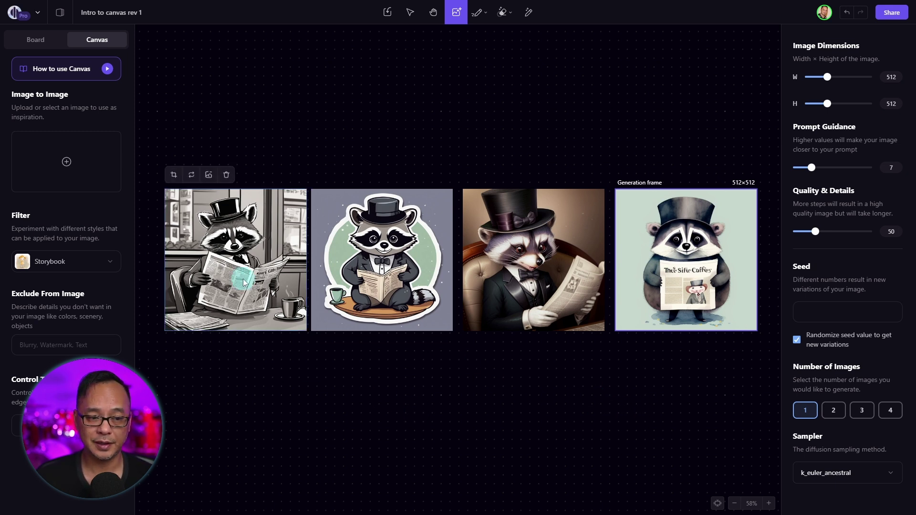
pyautogui.scroll(5, 241, 259)
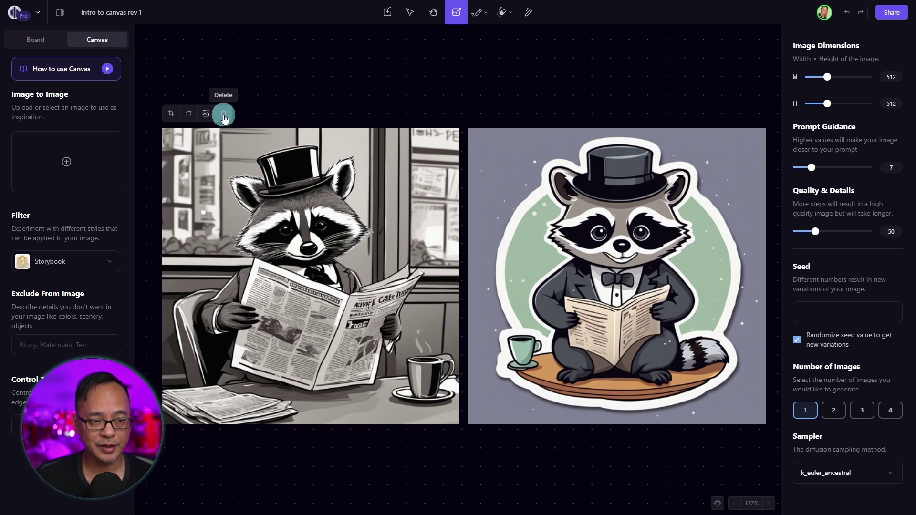
pyautogui.click(224, 116)
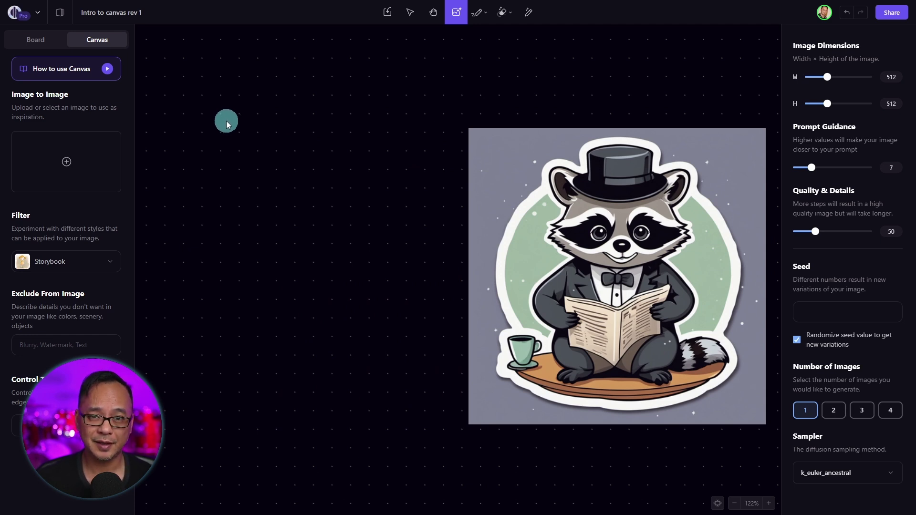
pyautogui.hotkey('ctrl', 'z')
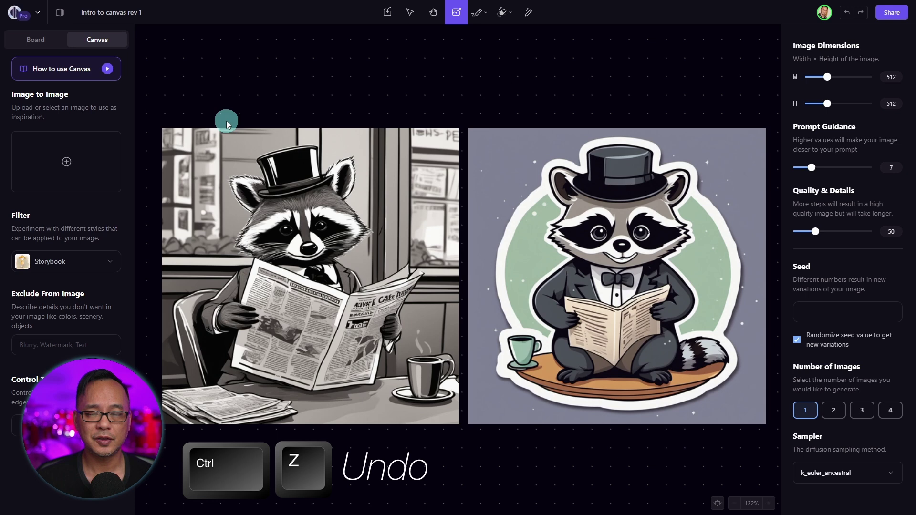
pyautogui.click(335, 173)
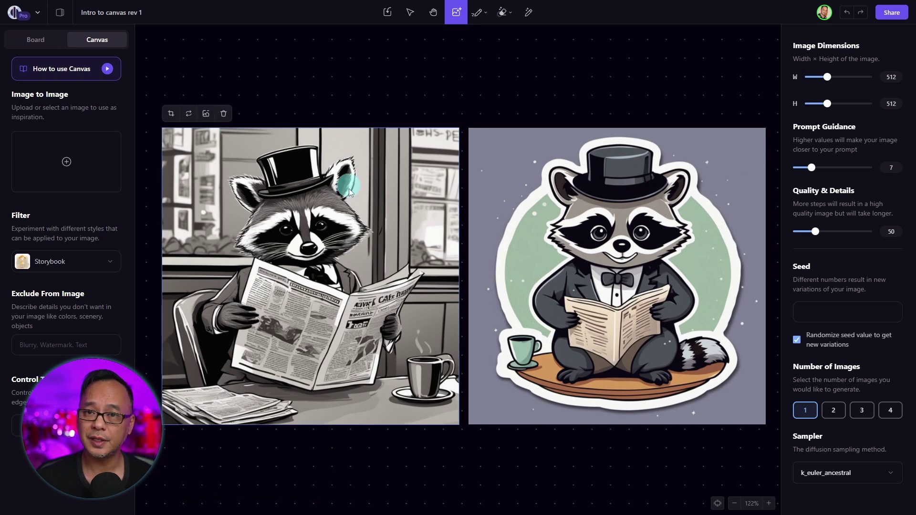
pyautogui.click(352, 208)
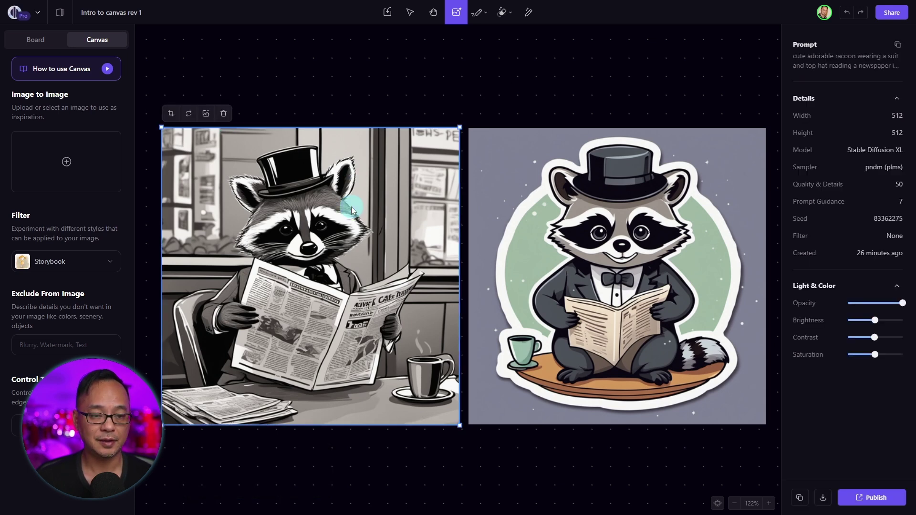
pyautogui.press('Delete')
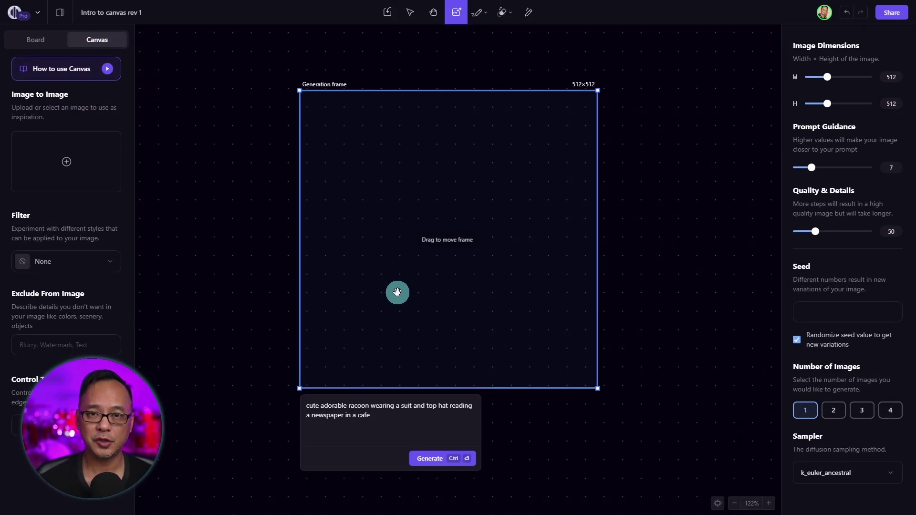
# Step: Apply the Watercolor filter and set the generation frame to portrait 640×832
pyautogui.click(80, 265)
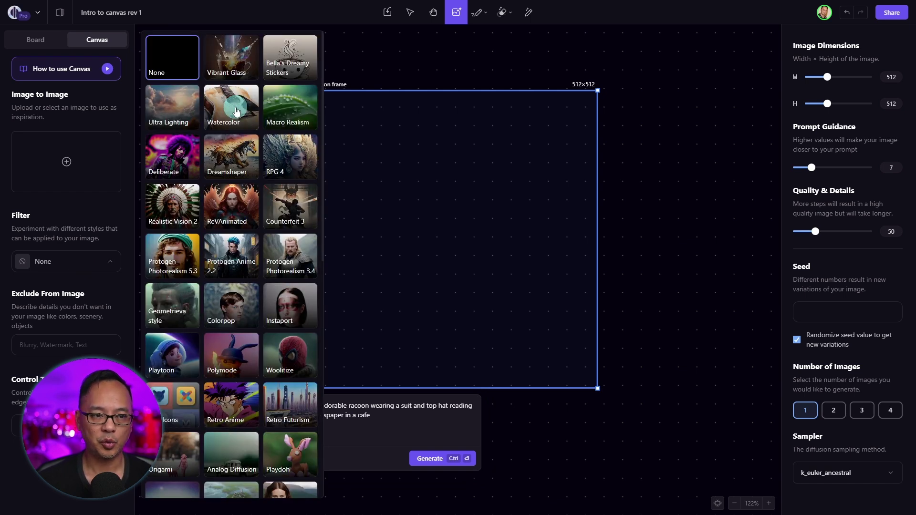
pyautogui.click(236, 111)
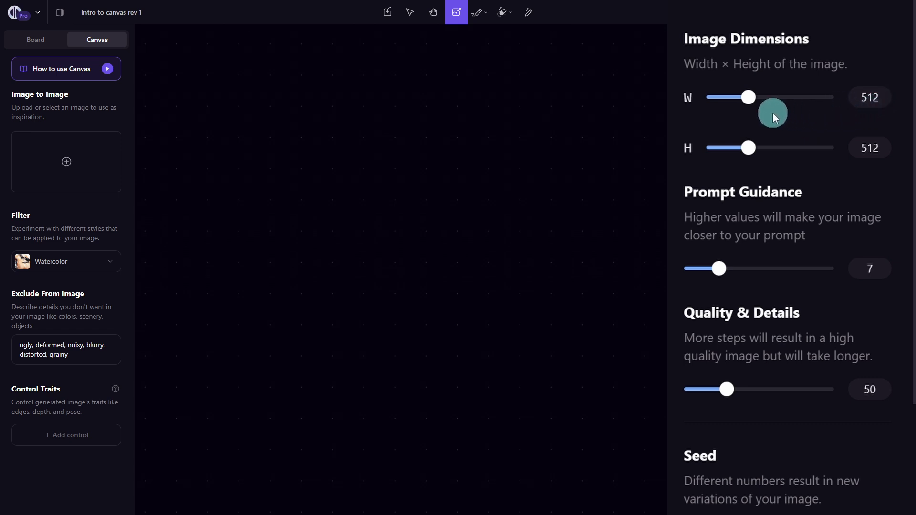
pyautogui.moveTo(748, 97); pyautogui.dragTo(781, 101)
pyautogui.click(878, 95)
pyautogui.click(874, 123)
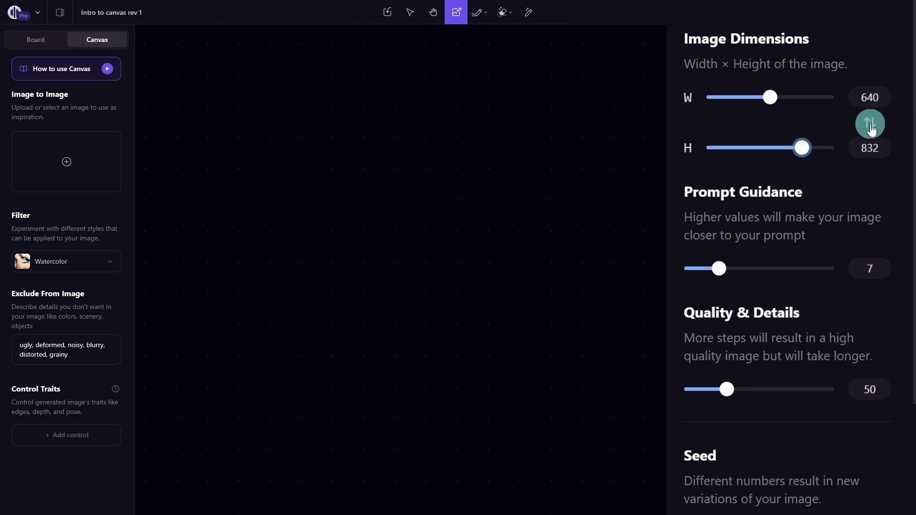
pyautogui.click(871, 125)
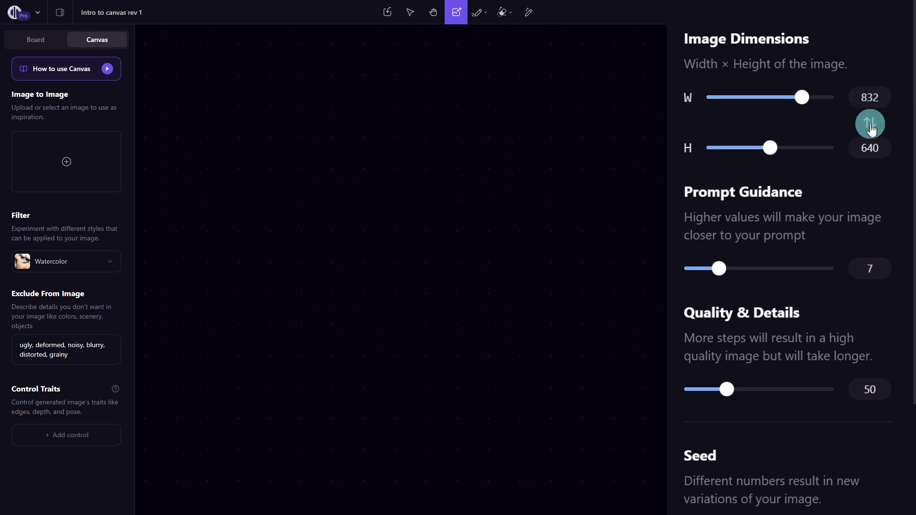
pyautogui.click(871, 125)
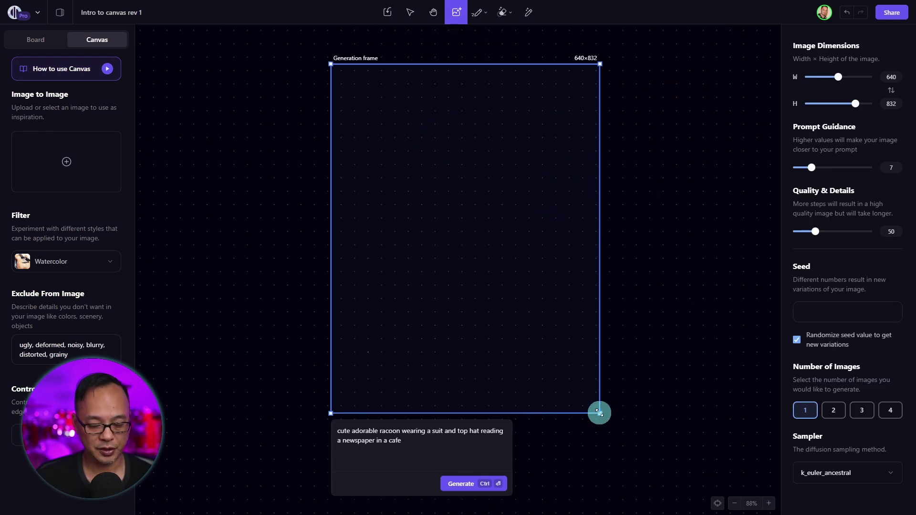
pyautogui.moveTo(599, 413); pyautogui.dragTo(892, 415)
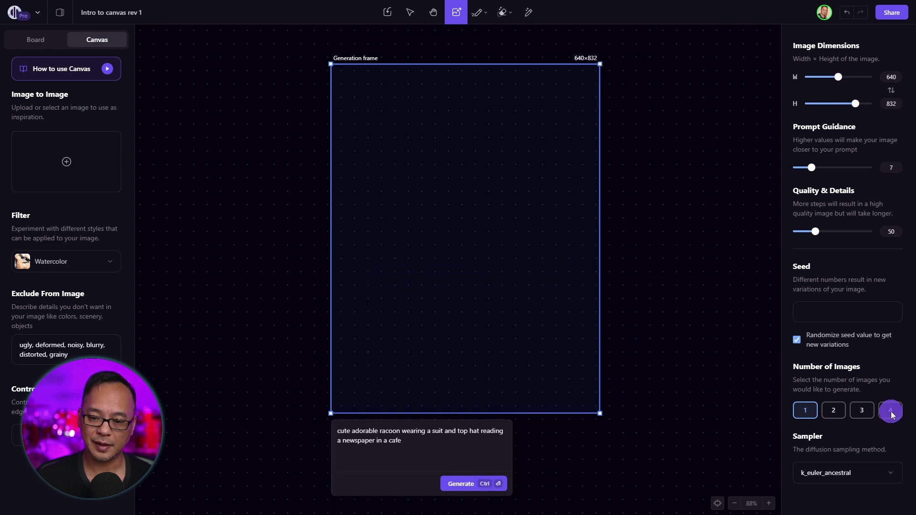
# Step: Generate four images per run from the raccoon cafe prompt and review each of the four results
pyautogui.click(891, 411)
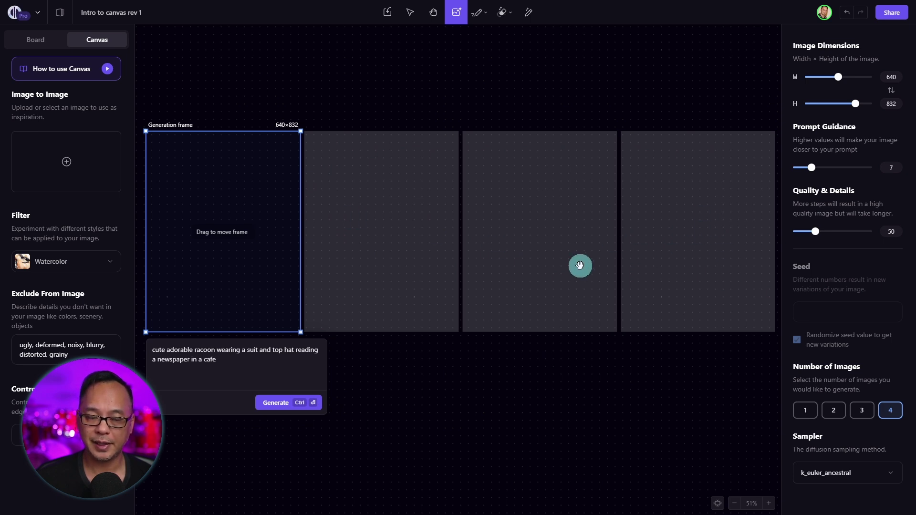
pyautogui.click(271, 404)
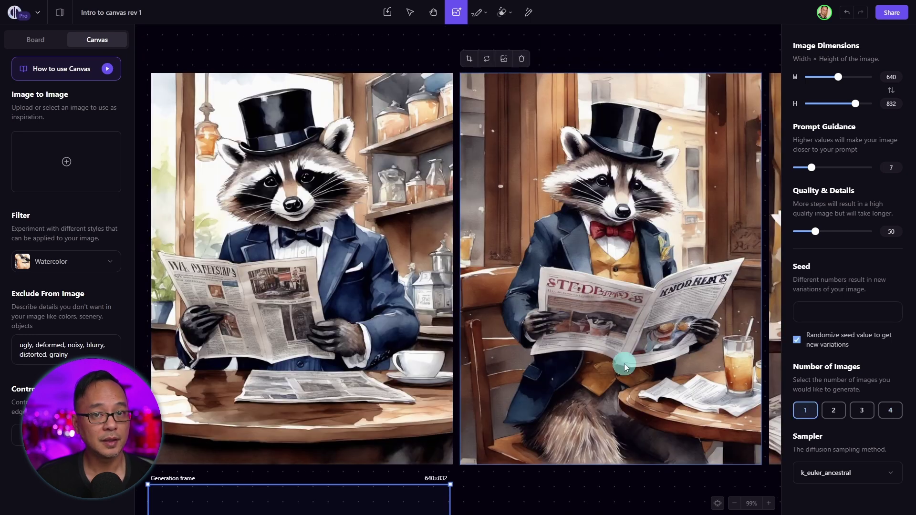
pyautogui.click(312, 288)
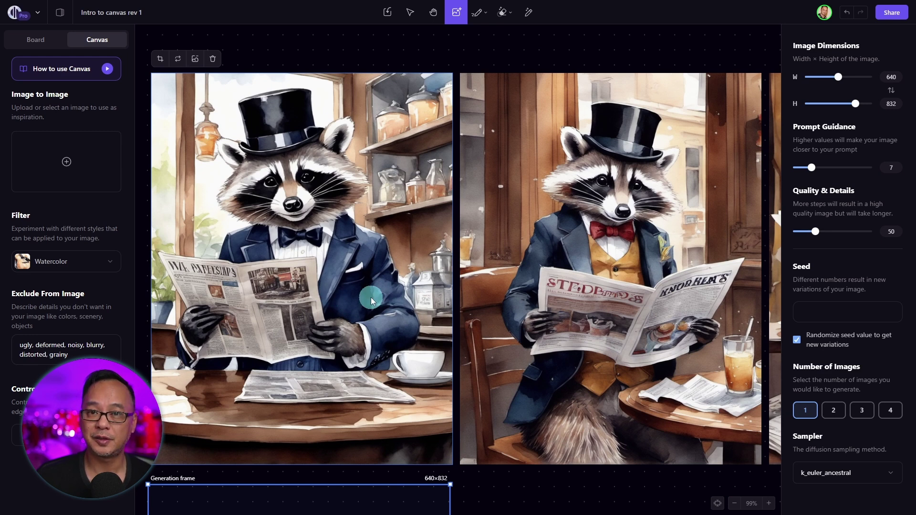
pyautogui.click(639, 298)
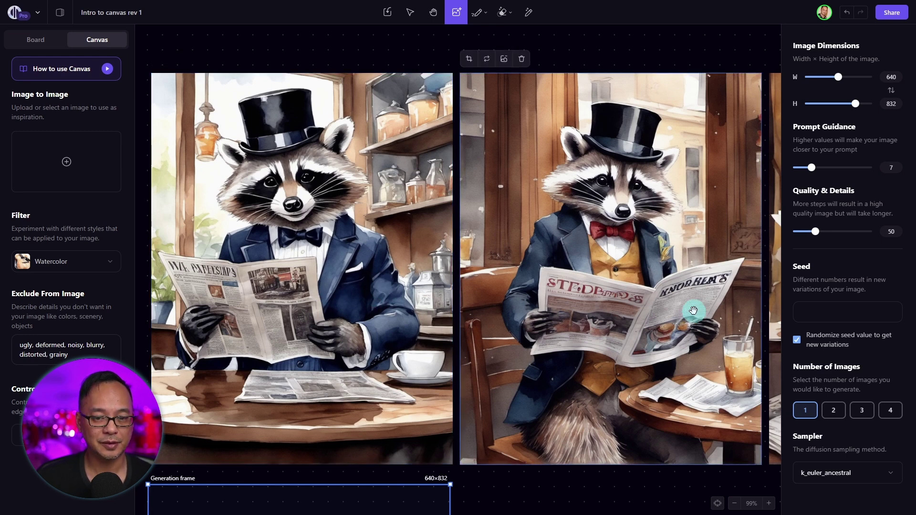
pyautogui.moveTo(715, 293); pyautogui.dragTo(443, 300)
pyautogui.moveTo(646, 290); pyautogui.dragTo(375, 292)
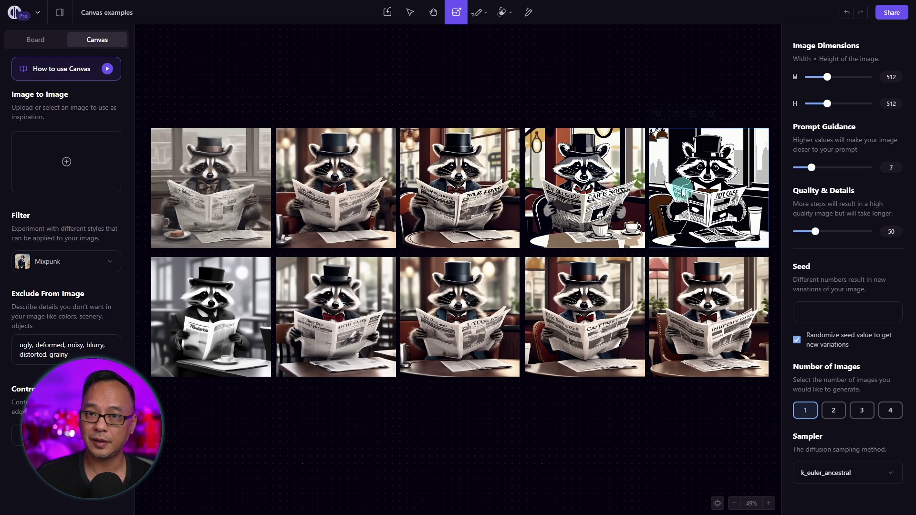
# Step: Click through the Canvas examples raccoons to compare prompt guidance 2, 6, 10 and 20
pyautogui.click(206, 203)
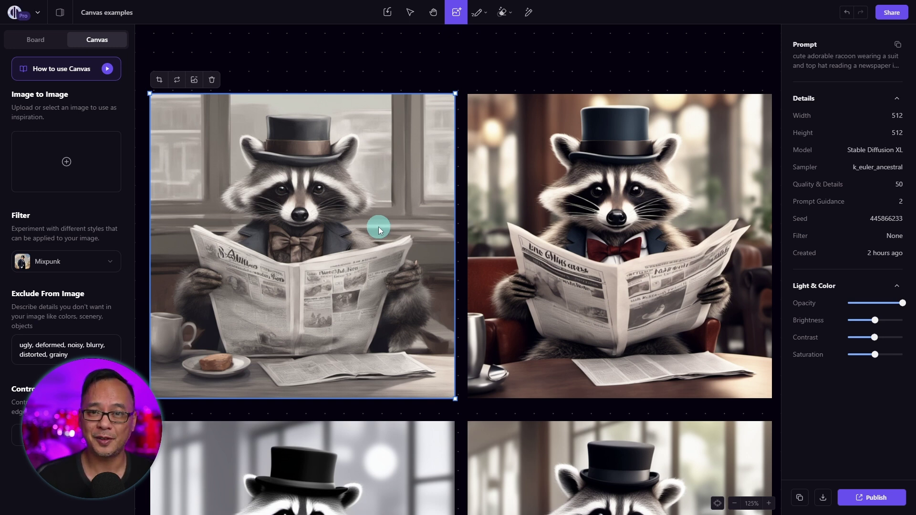
pyautogui.click(603, 340)
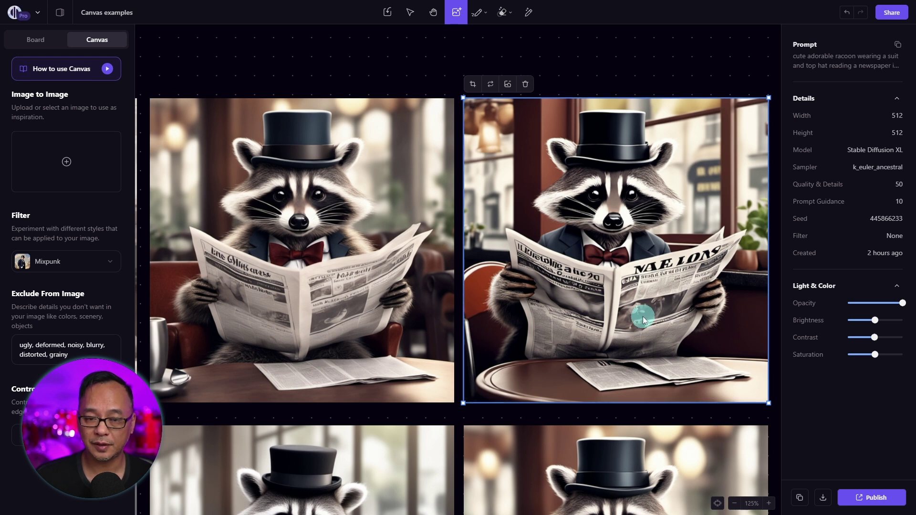
pyautogui.moveTo(300, 237)
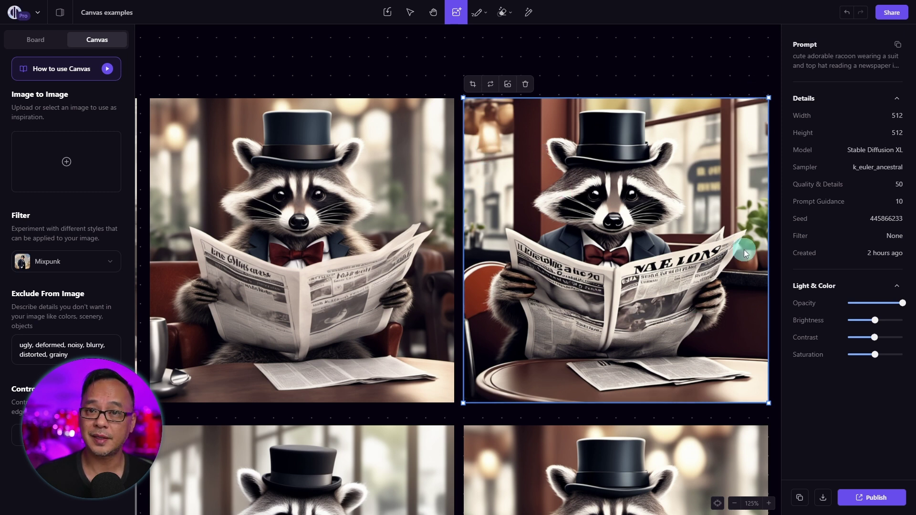
pyautogui.moveTo(368, 225)
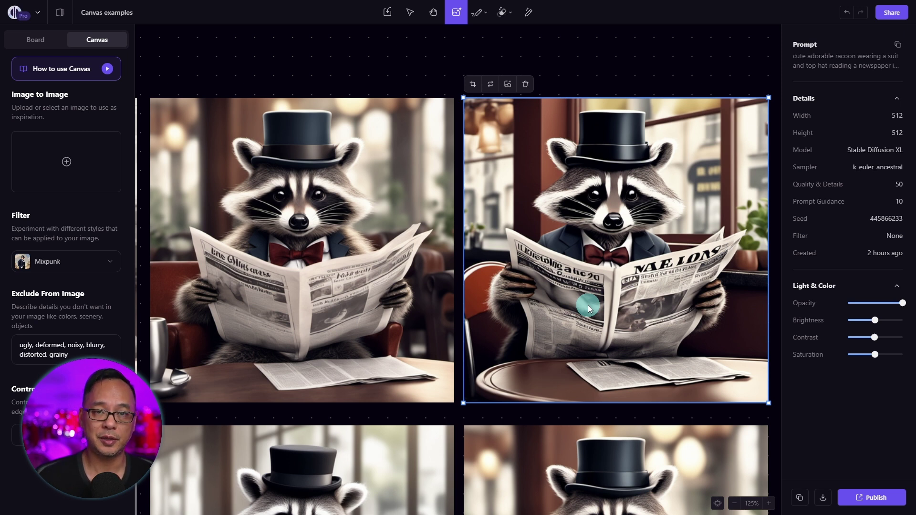
pyautogui.hscroll(6, 588, 305)
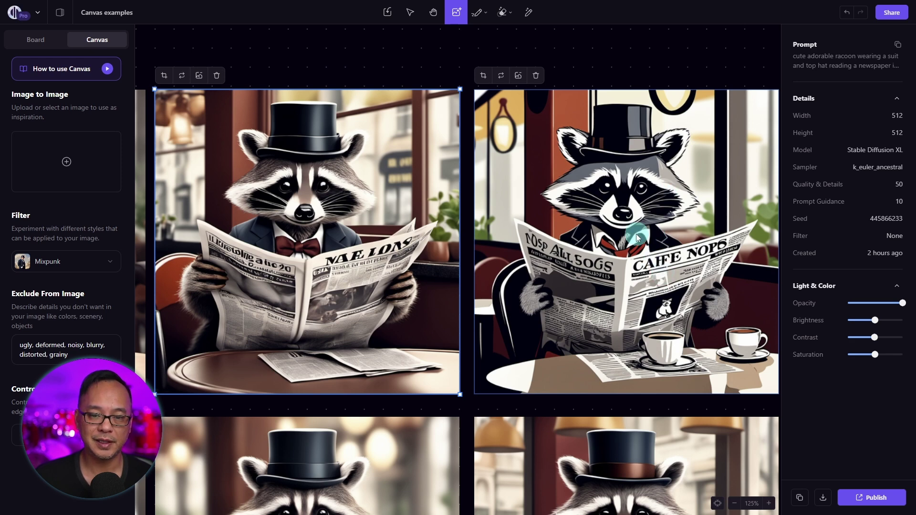
pyautogui.hscroll(5, 637, 250)
pyautogui.click(529, 303)
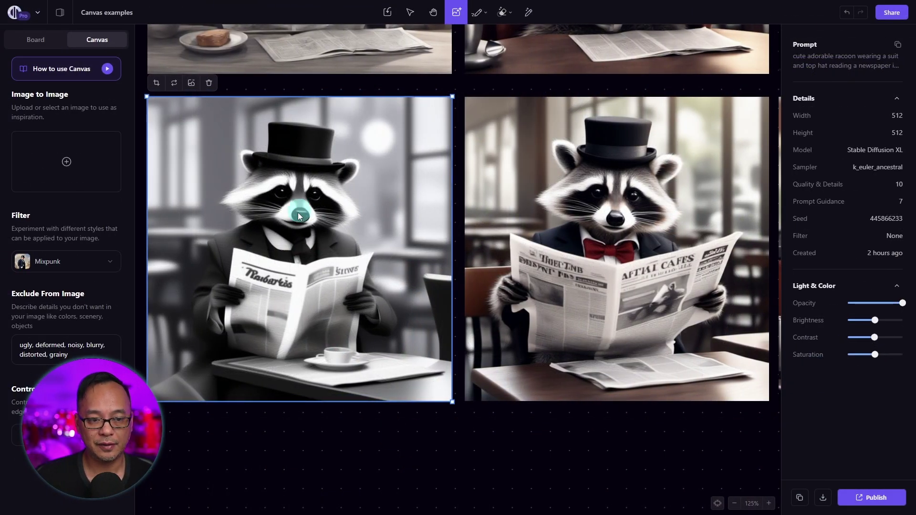
# Step: Compare the raccoons' Quality & Details values 10, 20, 50 and 100 in the details panel
pyautogui.moveTo(691, 207)
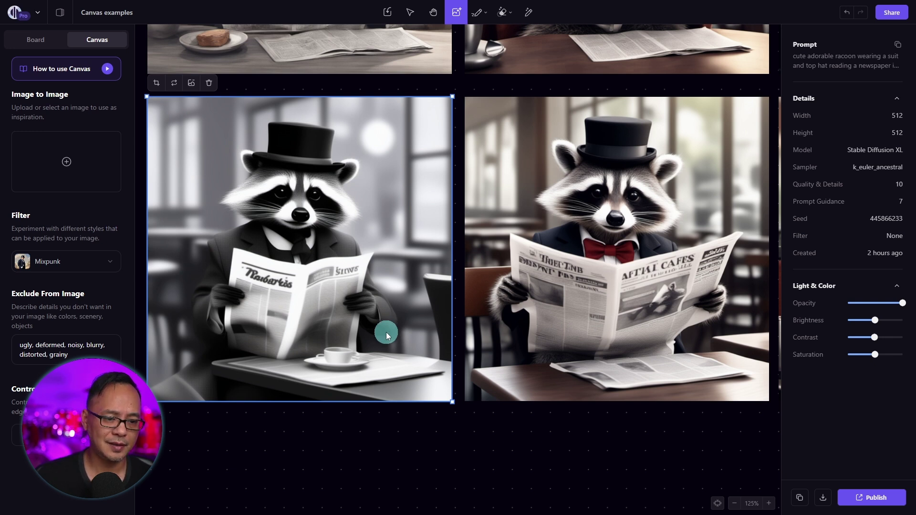
pyautogui.click(656, 270)
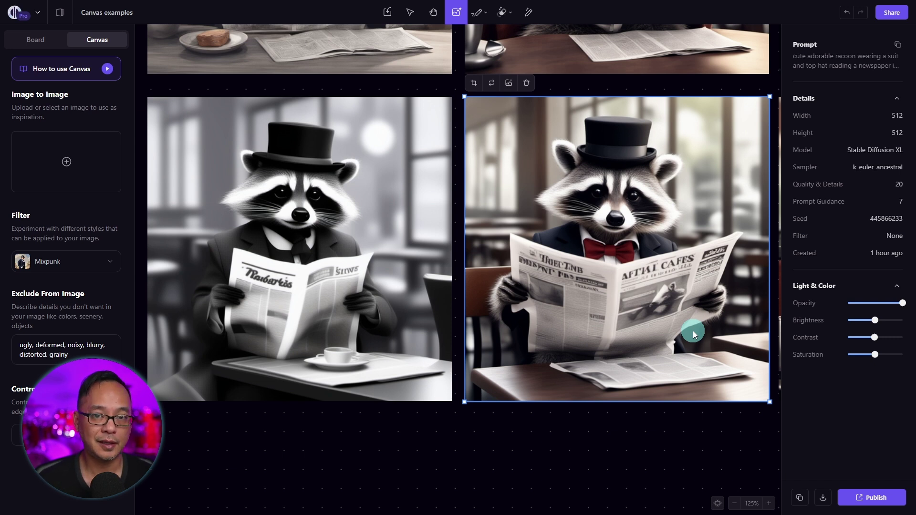
pyautogui.hscroll(5, 693, 334)
pyautogui.click(557, 382)
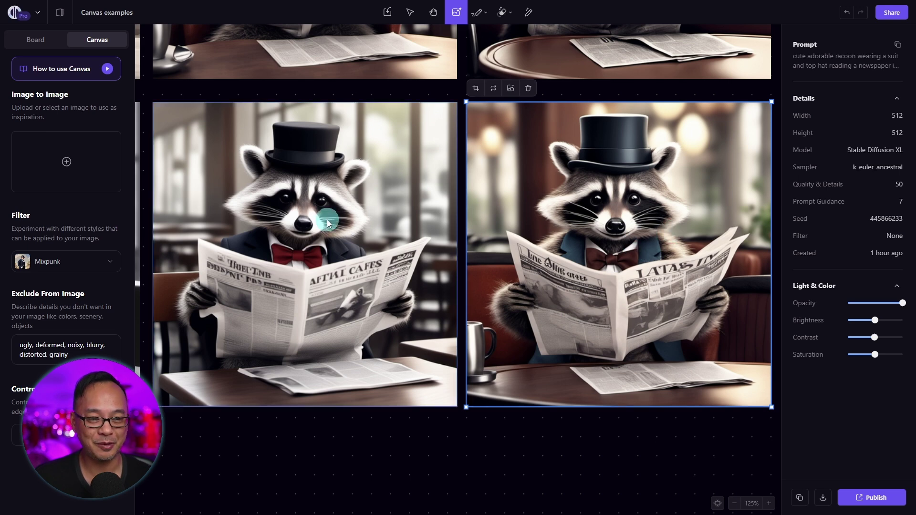
pyautogui.moveTo(302, 260)
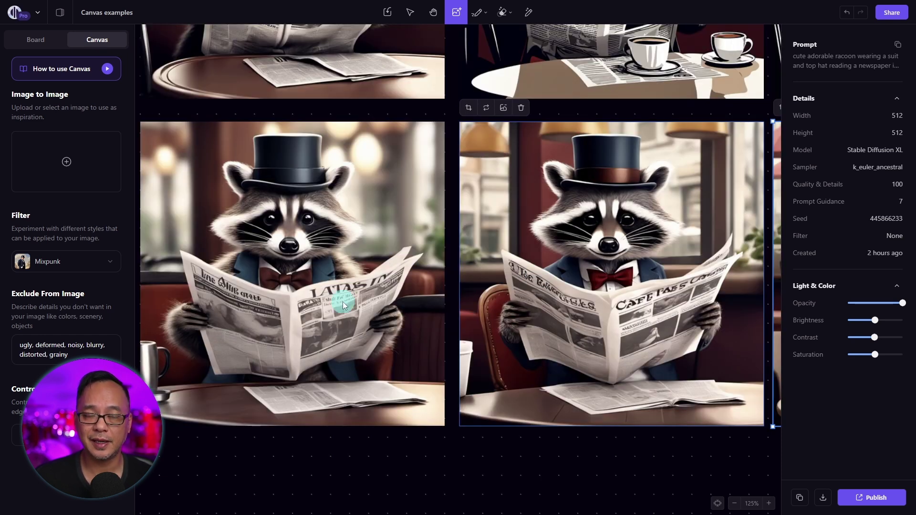
pyautogui.hscroll(-1, 342, 302)
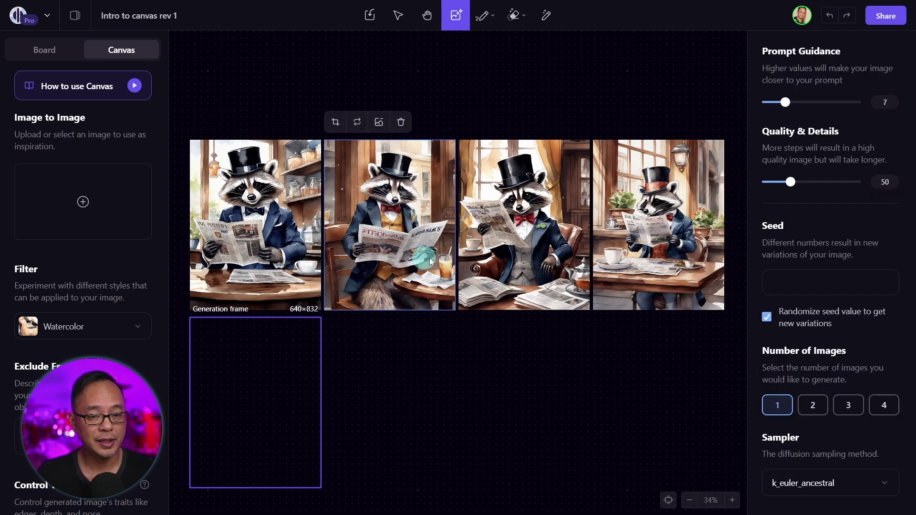
# Step: Uncheck Randomize seed value and select the number in the Seed field
pyautogui.moveTo(644, 262)
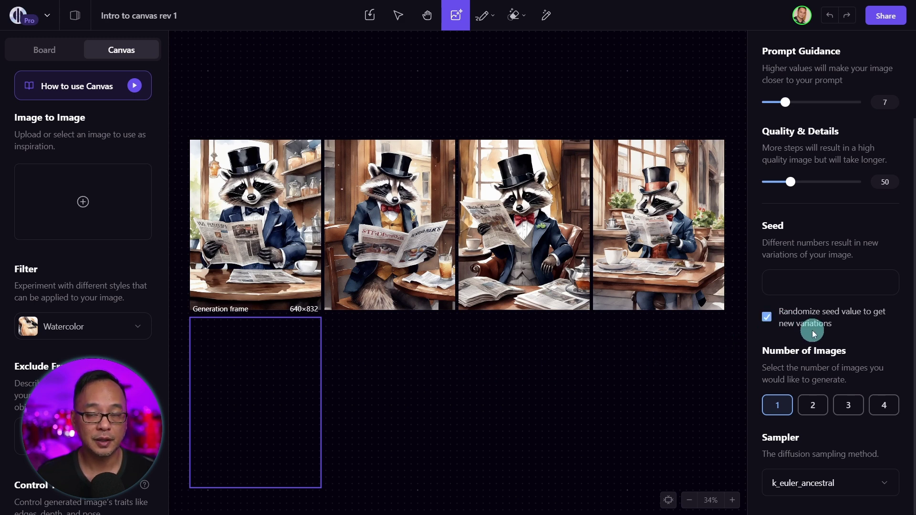
pyautogui.click(767, 317)
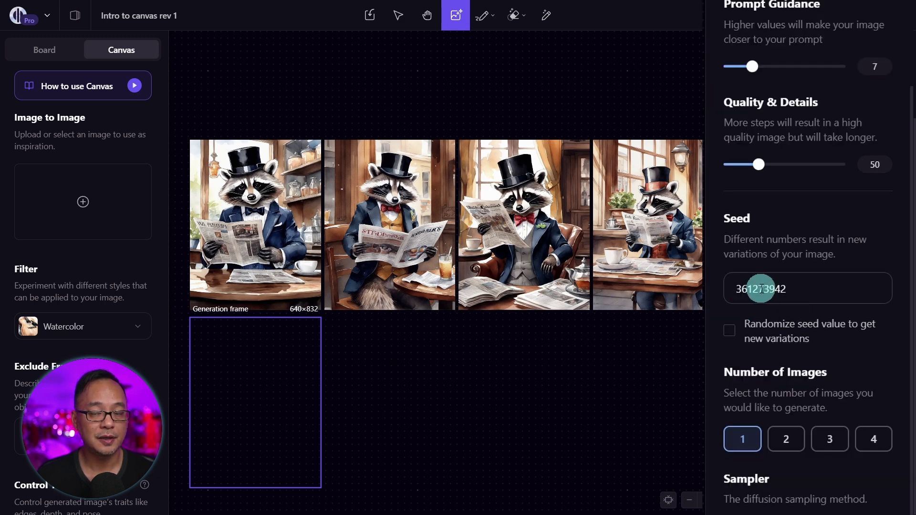
pyautogui.doubleClick(758, 288)
pyautogui.click(265, 256)
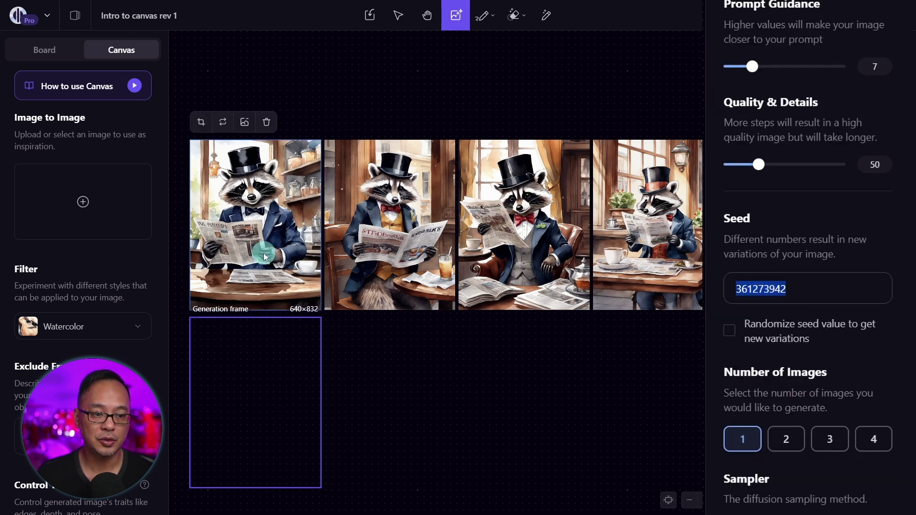
pyautogui.click(870, 286)
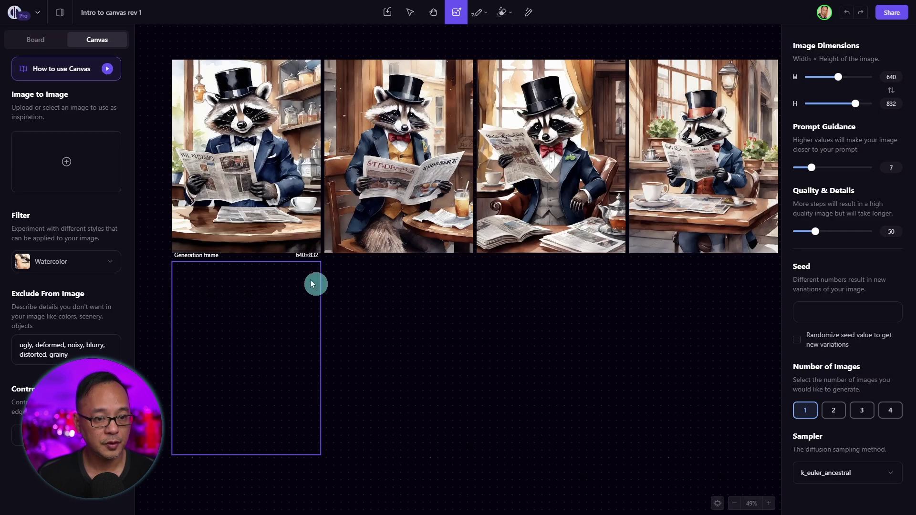
# Step: Move the first watercolor raccoon beside the empty frame and copy its seed 361273942
pyautogui.moveTo(273, 180); pyautogui.dragTo(271, 384)
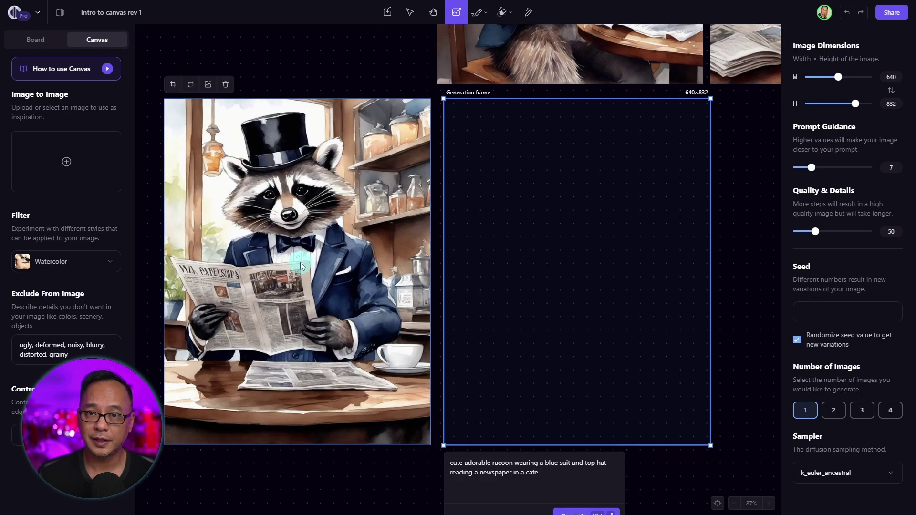
pyautogui.click(285, 258)
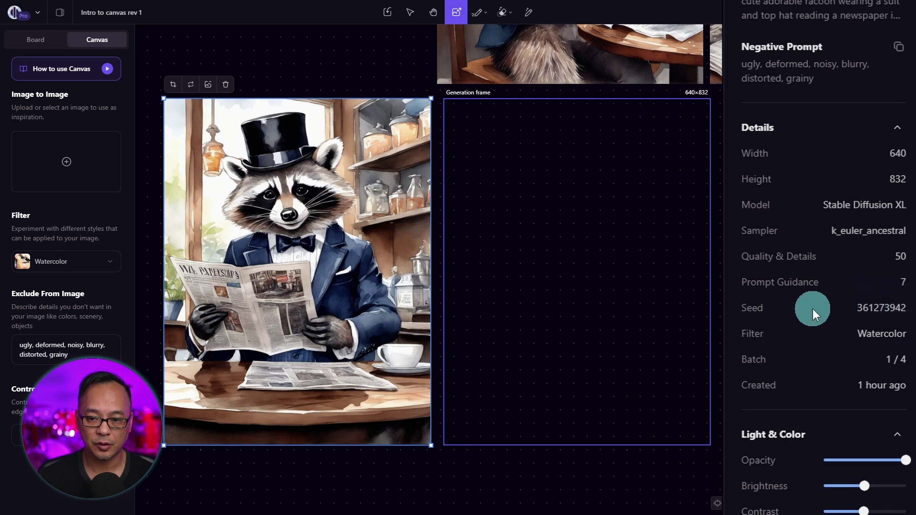
pyautogui.click(882, 307)
# Step: Generate into the empty frame with seed 361273942 and randomization off for a near-identical copy
pyautogui.click(561, 256)
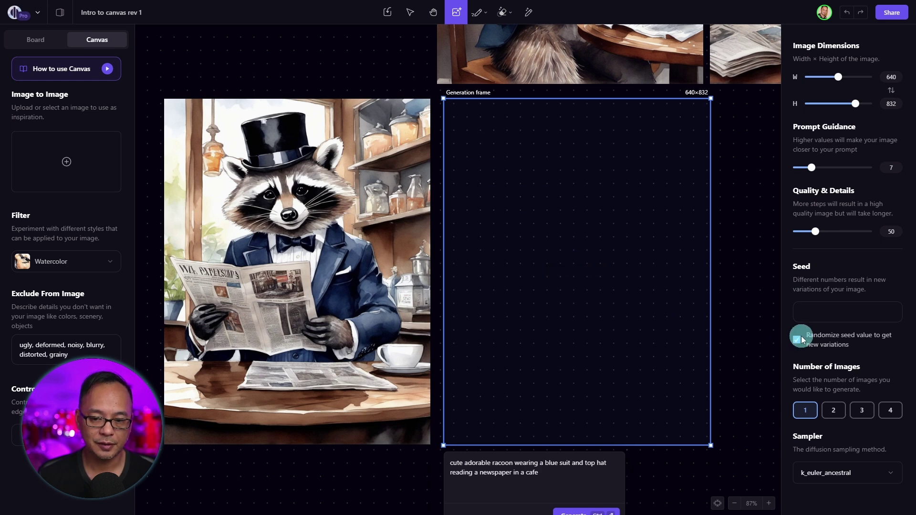
pyautogui.click(739, 379)
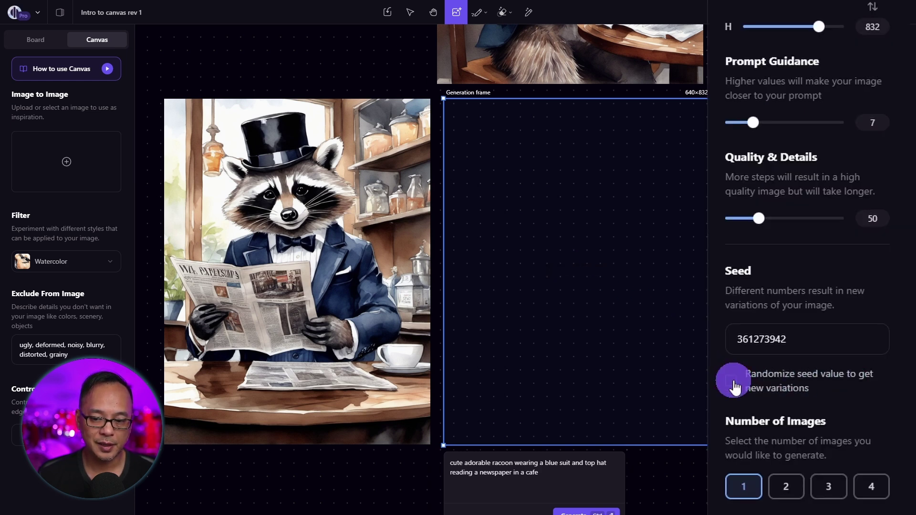
pyautogui.doubleClick(763, 338)
pyautogui.click(592, 510)
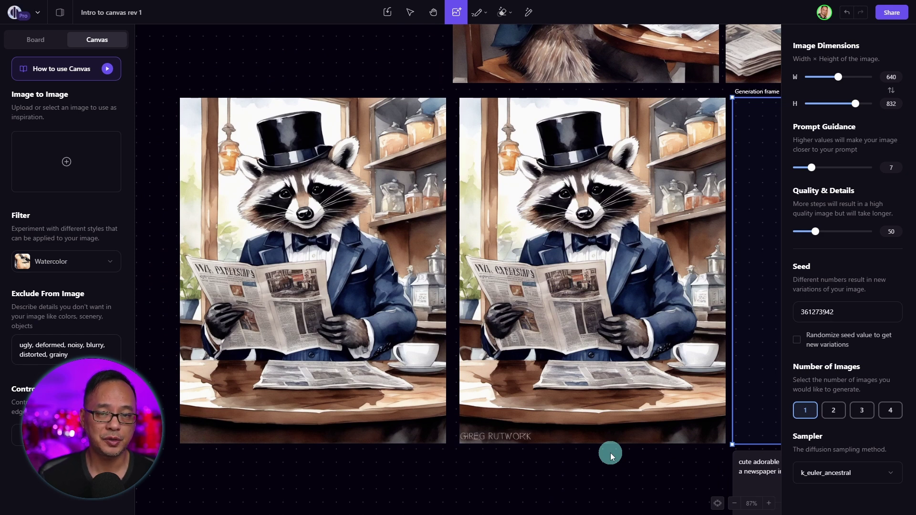
# Step: Change the seed's last digit to make 361273943 and generate a raccoon image
pyautogui.click(610, 454)
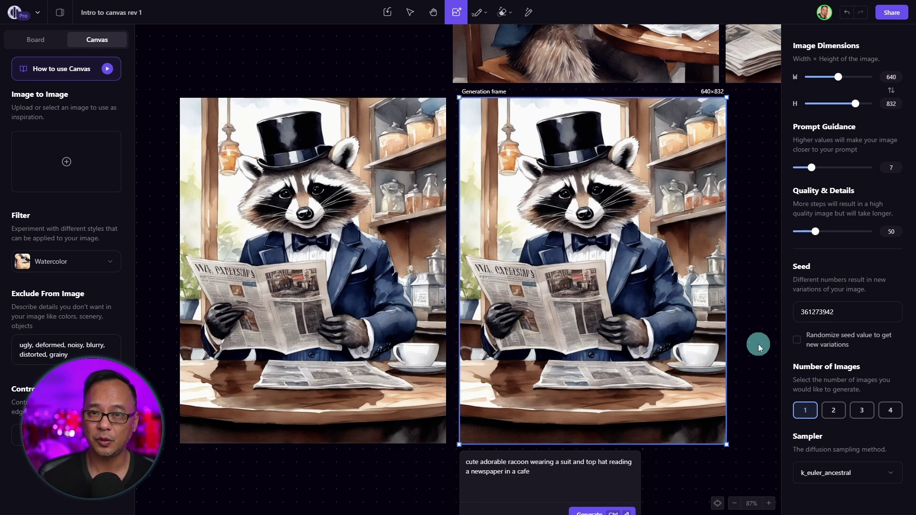
pyautogui.hscroll(5, 759, 346)
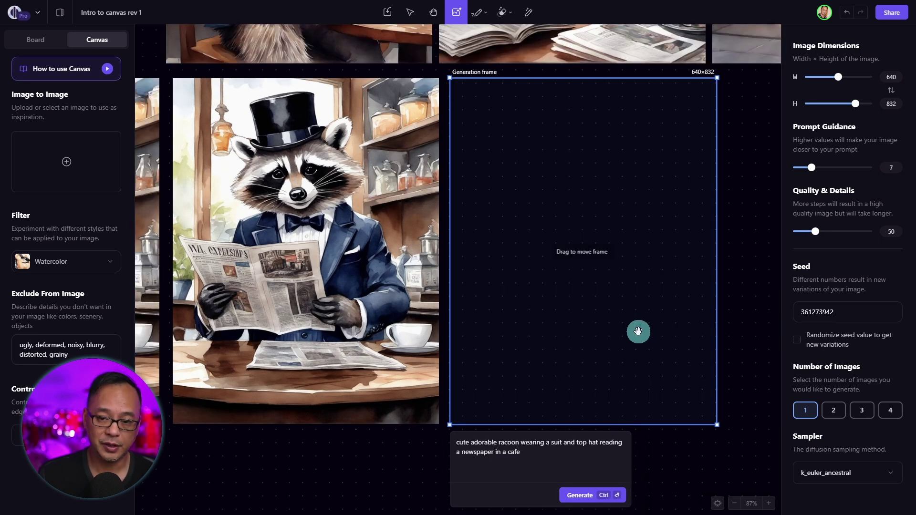
pyautogui.click(845, 312)
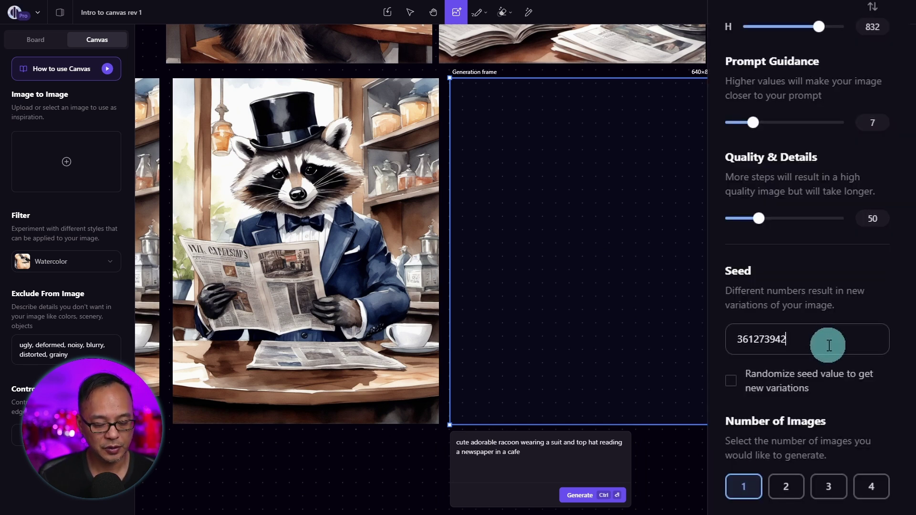
pyautogui.press('BackSpace')
pyautogui.write('3')
pyautogui.click(579, 494)
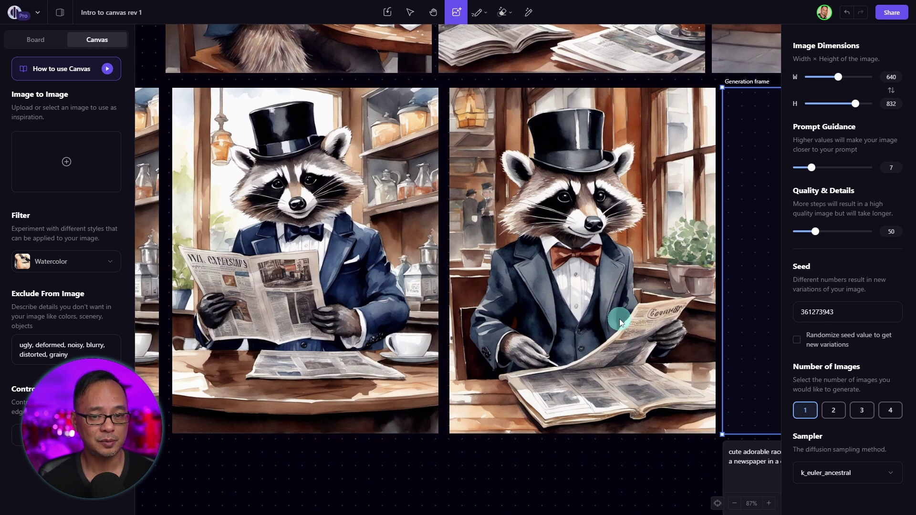
# Step: Compare the new raccoon with the original, then change the seed to 461273943
pyautogui.click(619, 319)
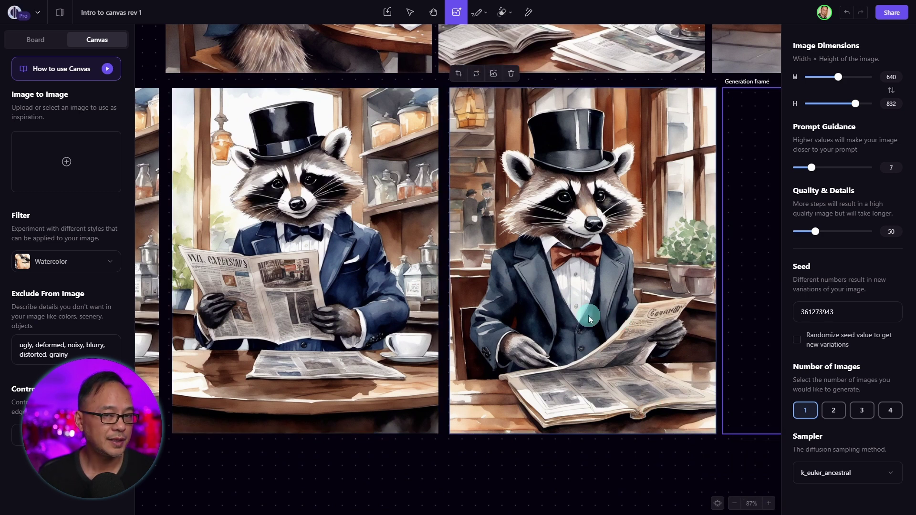
pyautogui.click(306, 228)
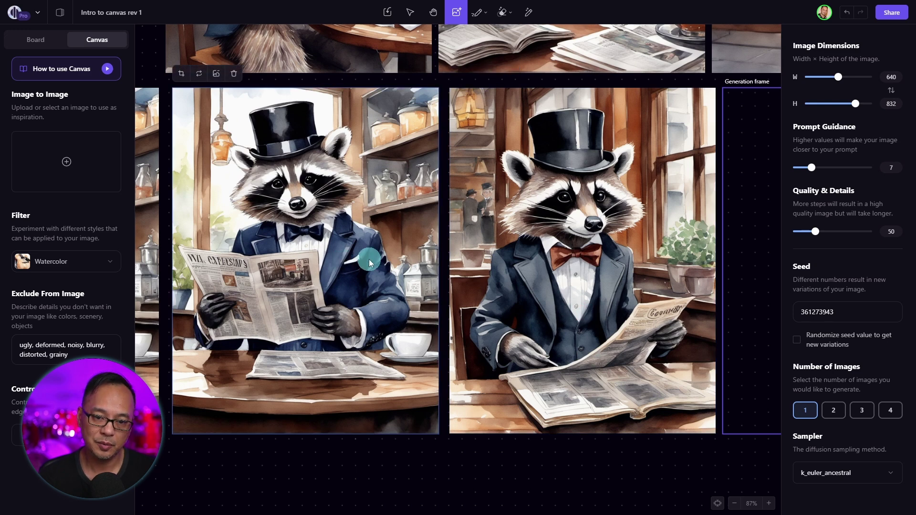
pyautogui.click(858, 306)
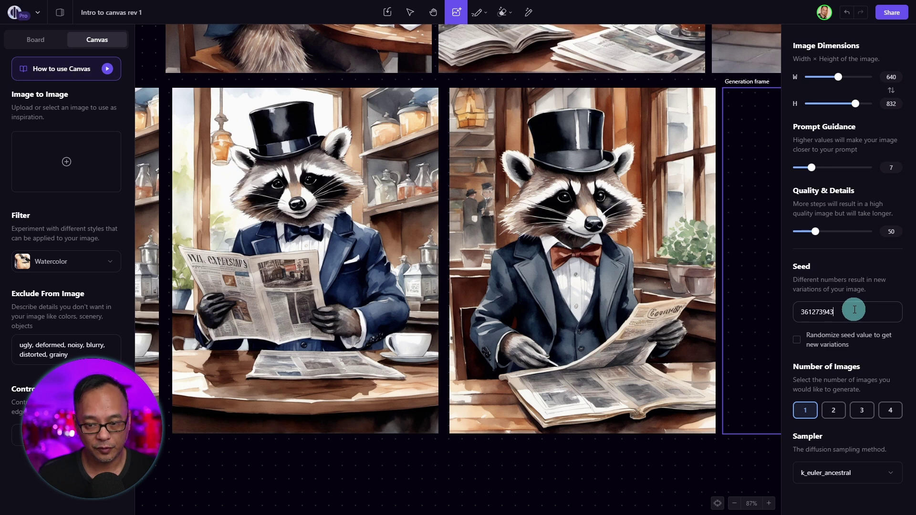
pyautogui.press('Home')
pyautogui.press('Right')
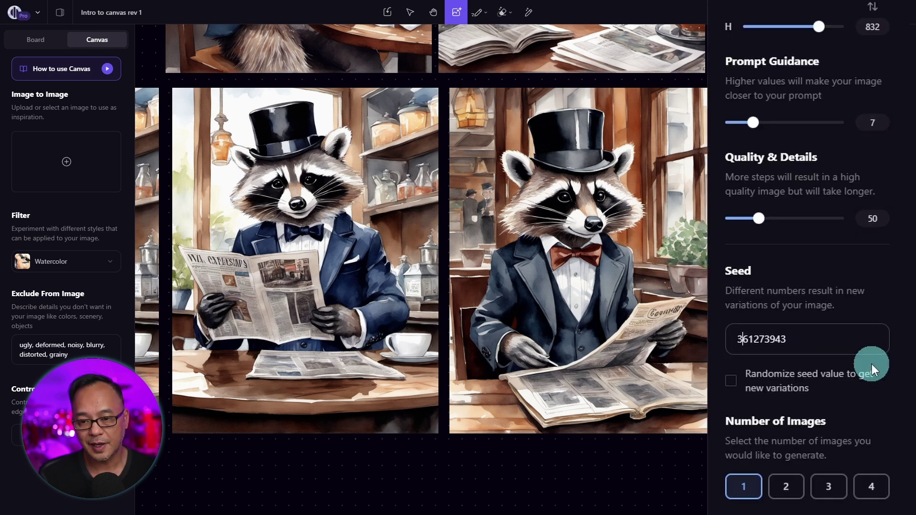
pyautogui.press('BackSpace')
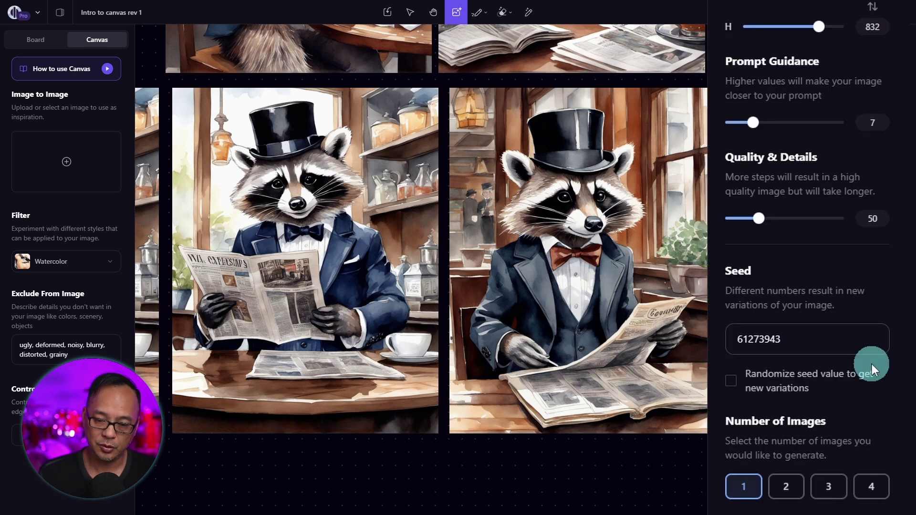
pyautogui.write('4')
# Step: Select the newest raccoon and delete the seed's leading 4
pyautogui.click(637, 259)
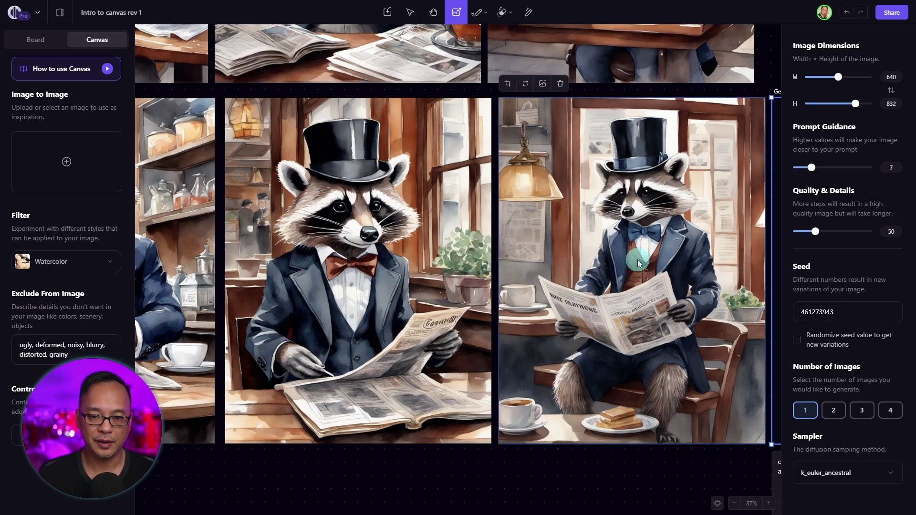
pyautogui.click(858, 316)
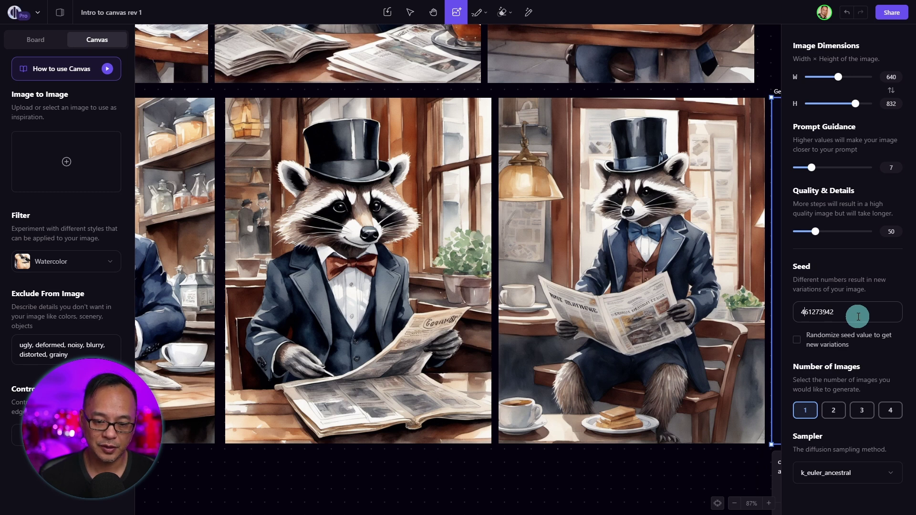
pyautogui.press('BackSpace')
# Step: Restore seed 361273942 and generate the raccoon in a purple suit
pyautogui.write('3')
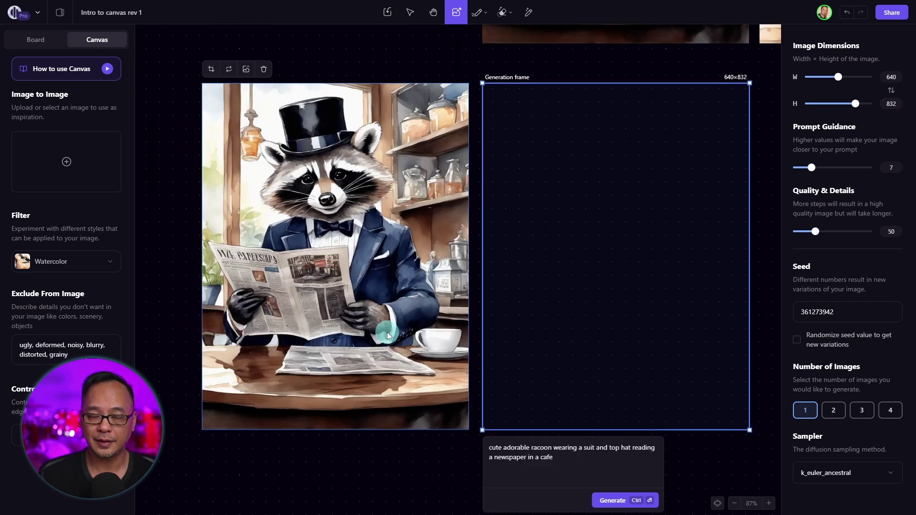
pyautogui.click(382, 257)
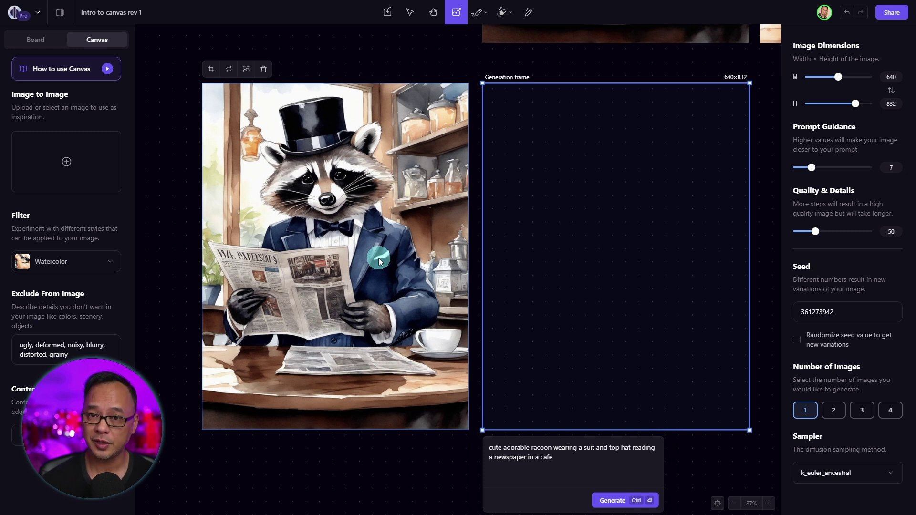
pyautogui.write('purple')
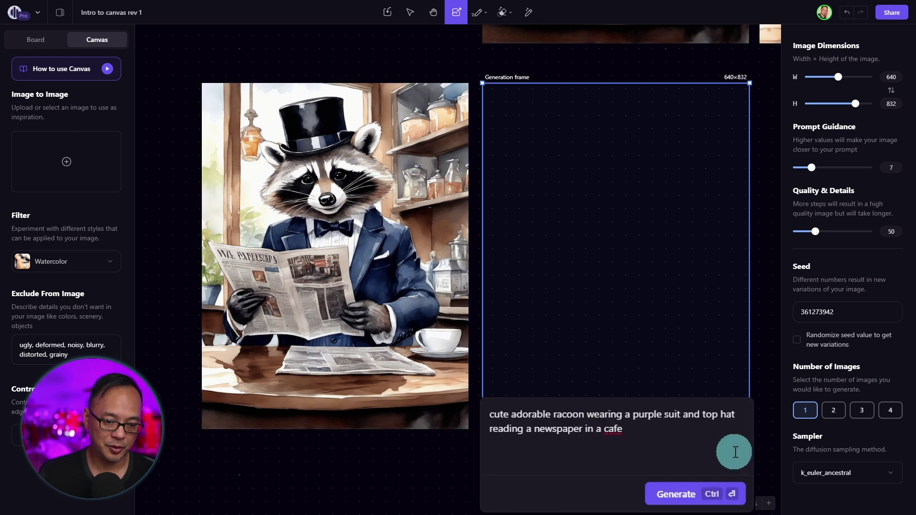
pyautogui.click(624, 497)
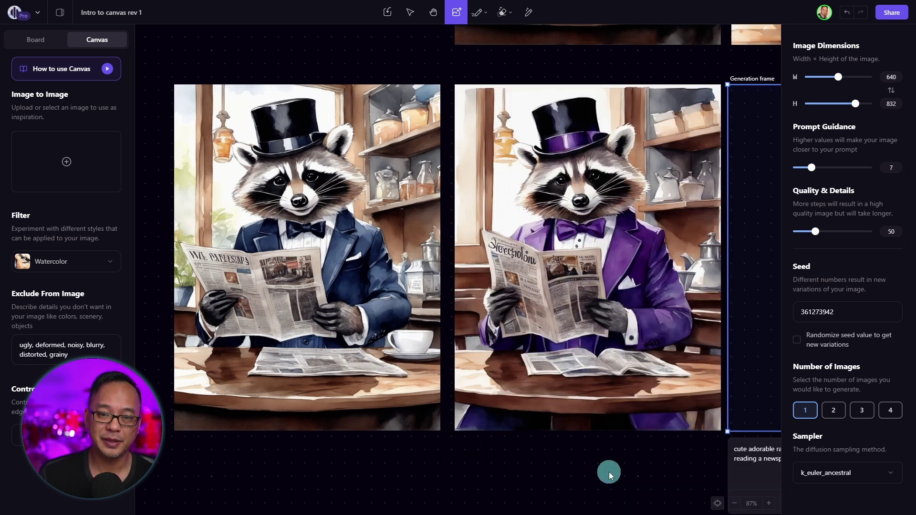
# Step: Swap 'top hat' for 'fedora' and generate the purple-suited raccoon drinking coffee
pyautogui.moveTo(615, 267)
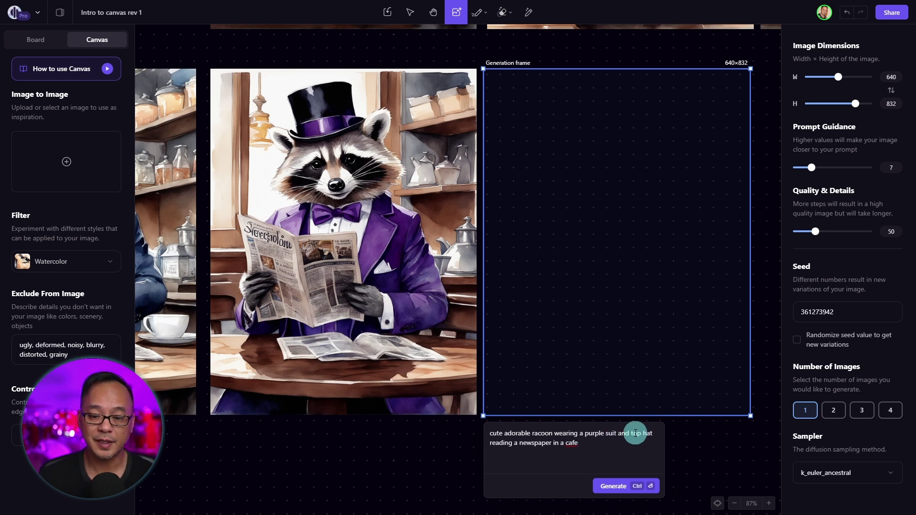
pyautogui.moveTo(637, 433); pyautogui.dragTo(658, 454)
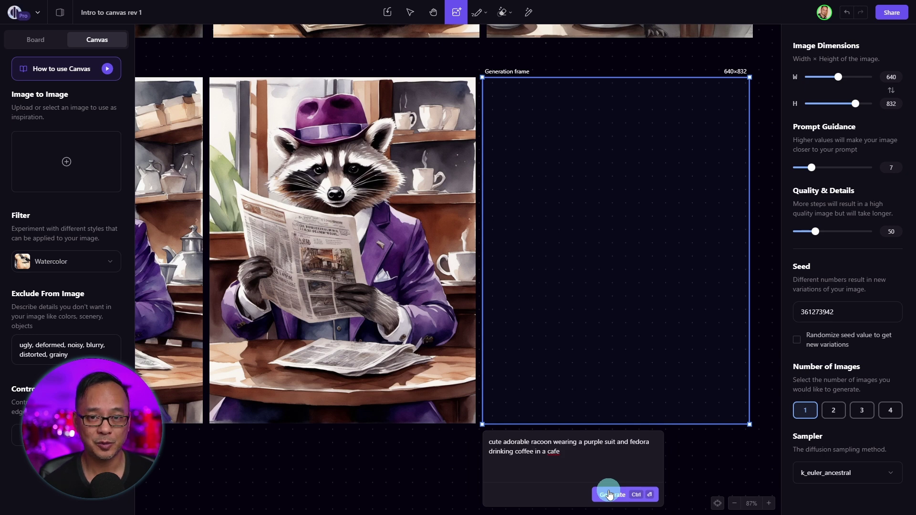
pyautogui.click(610, 495)
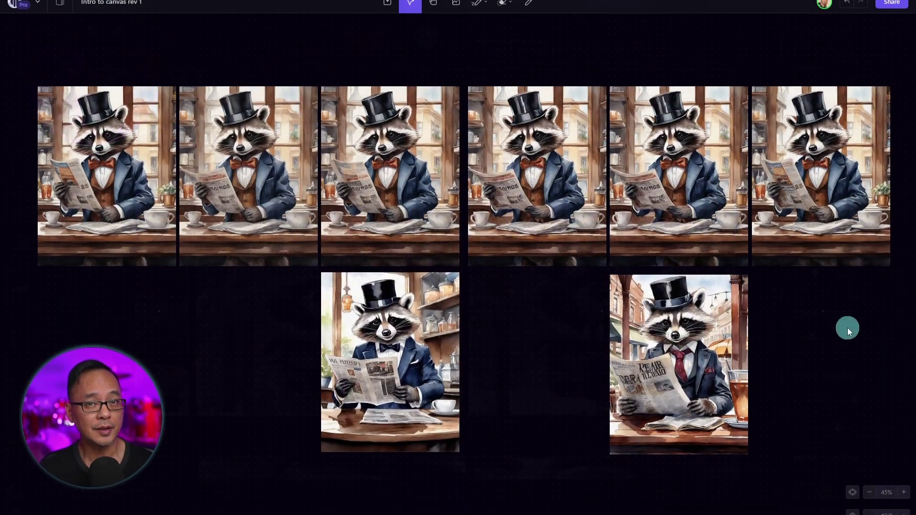
# Step: Pan to the sampler comparison board and zoom to 101% on its top row
pyautogui.moveTo(847, 328); pyautogui.dragTo(847, 339)
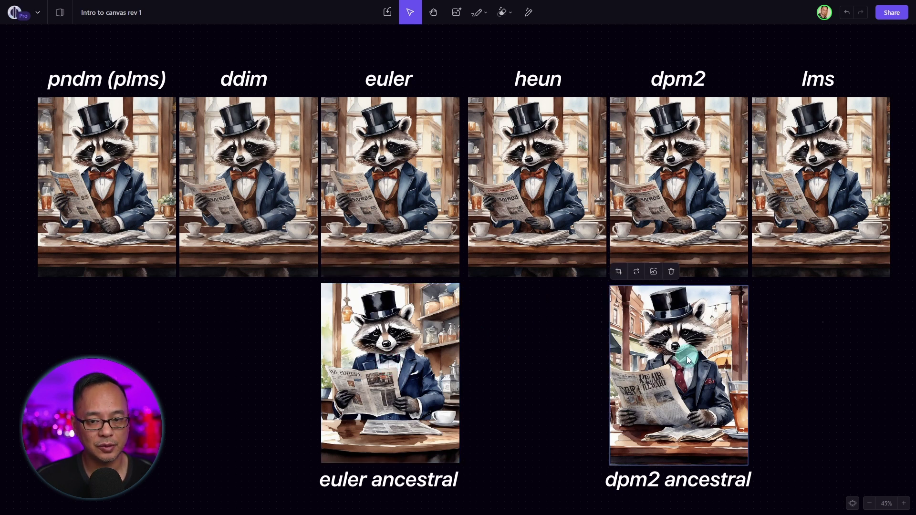
pyautogui.hotkey('shift', '0')
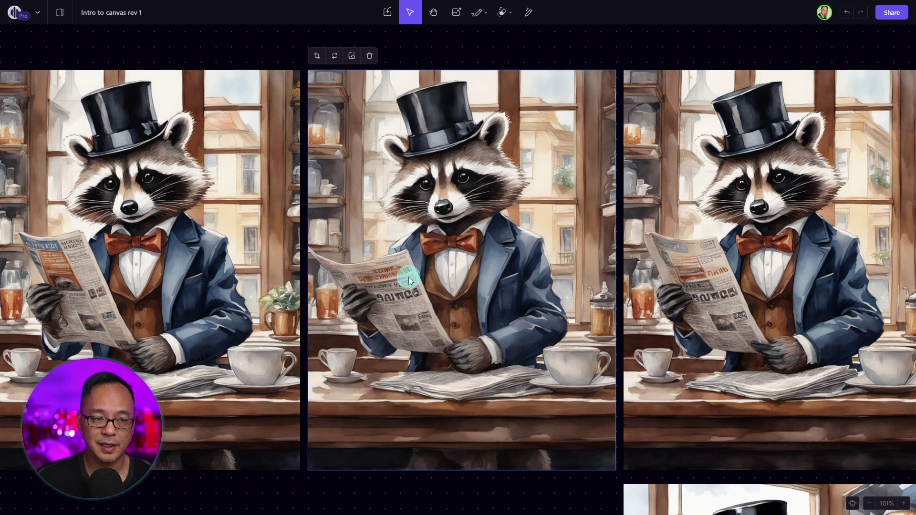
# Step: Click through the sampler test images one by one to compare them
pyautogui.hscroll(-1, 409, 277)
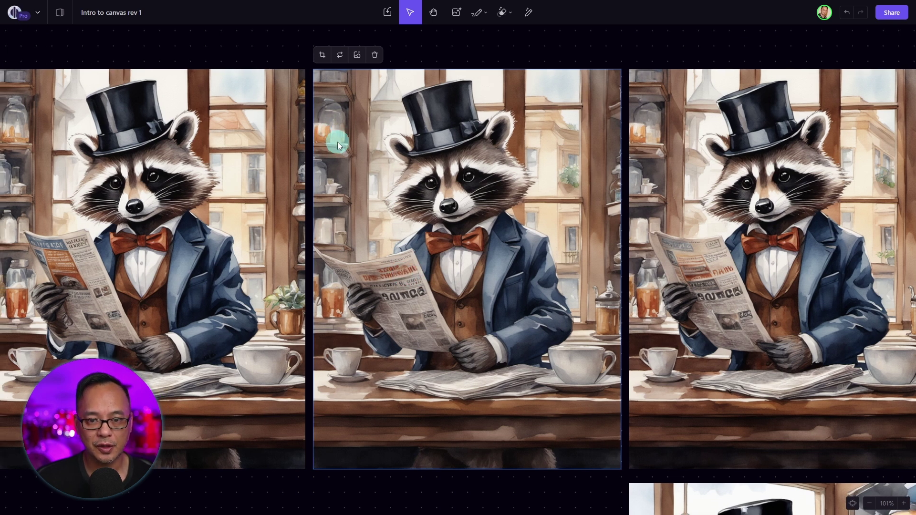
pyautogui.click(682, 121)
pyautogui.click(359, 123)
pyautogui.click(30, 122)
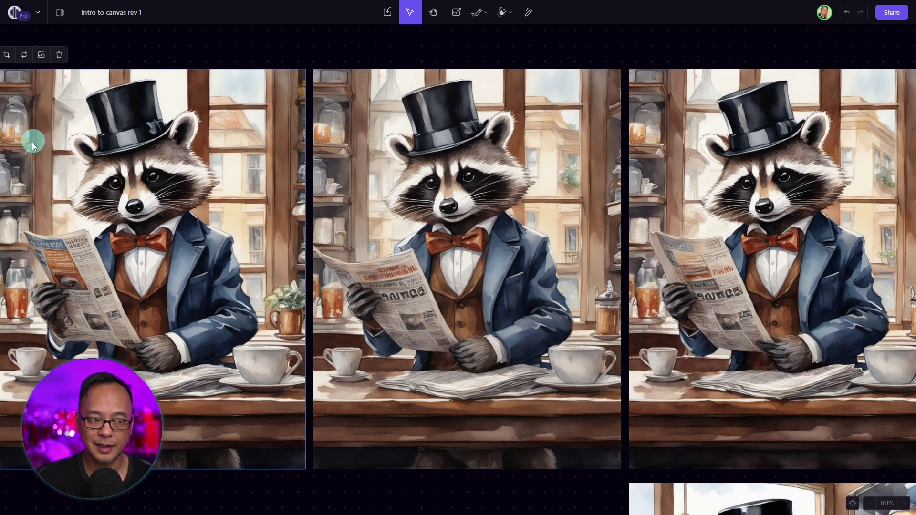
pyautogui.click(382, 293)
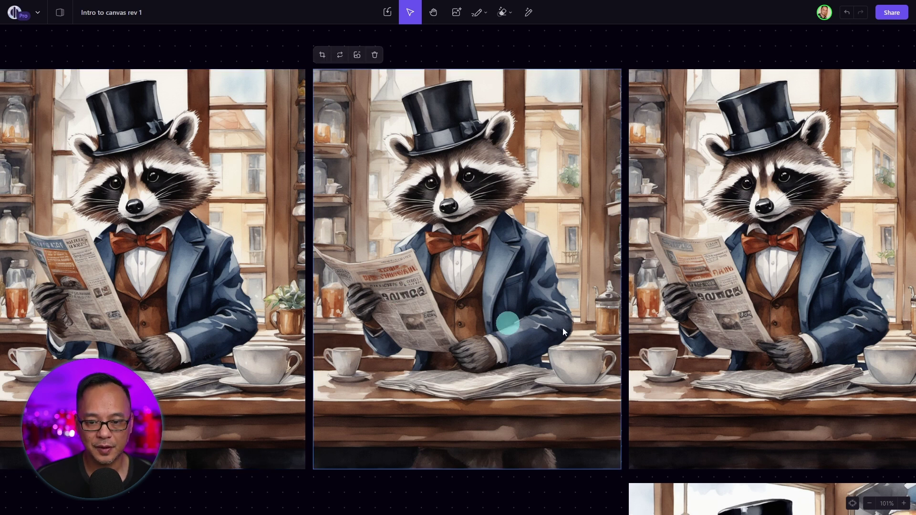
pyautogui.click(713, 292)
pyautogui.click(427, 300)
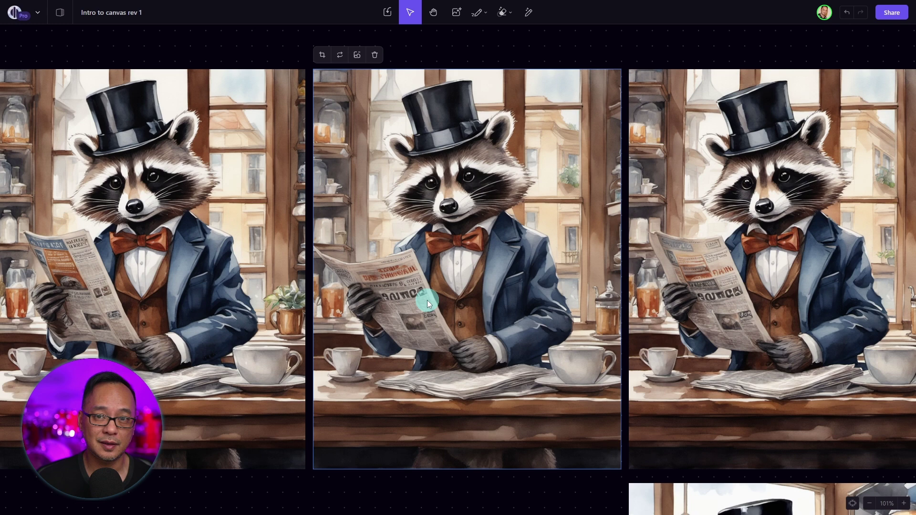
pyautogui.scroll(-1, 230, 303)
pyautogui.click(205, 254)
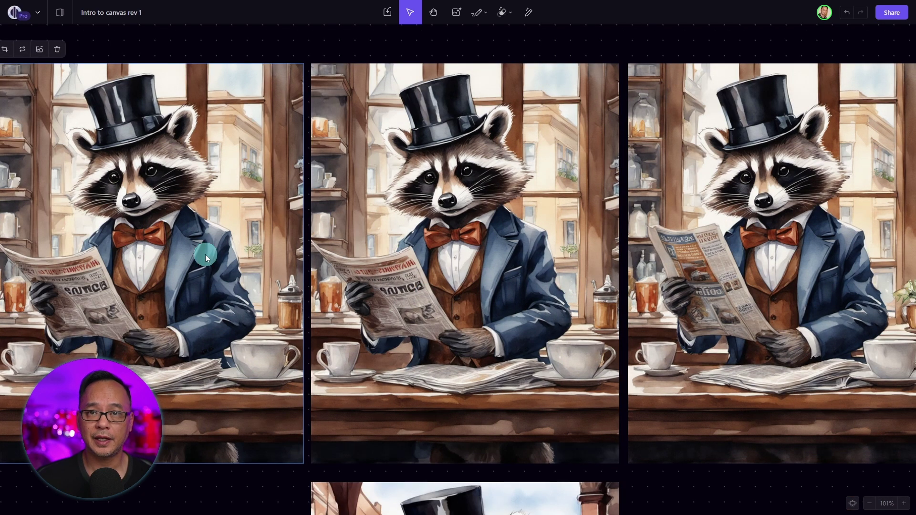
pyautogui.click(495, 247)
pyautogui.click(744, 249)
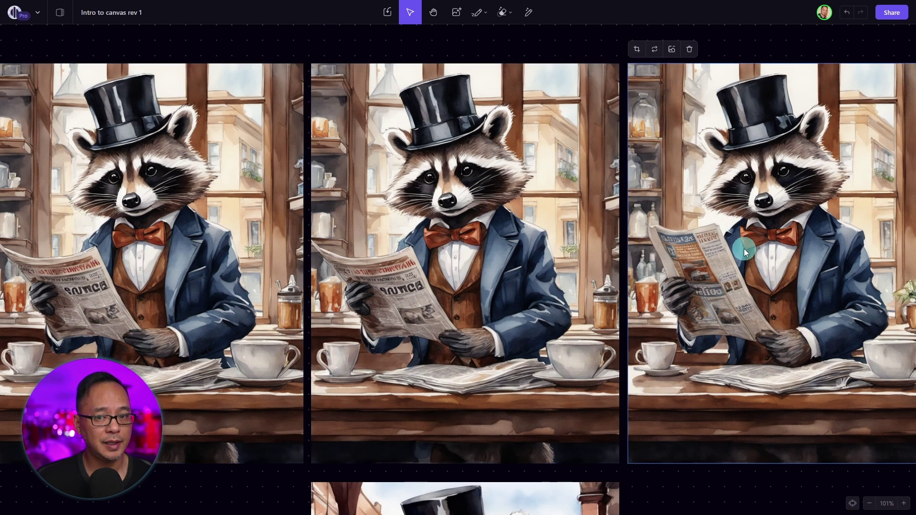
pyautogui.click(214, 379)
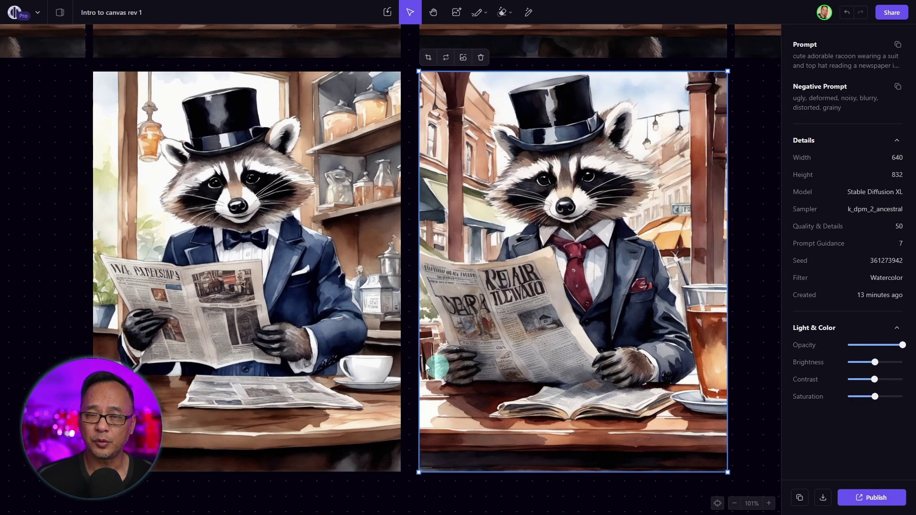
# Step: Check the dpm2 ancestral image's generation details, then zoom out to 43% showing all eight
pyautogui.click(302, 295)
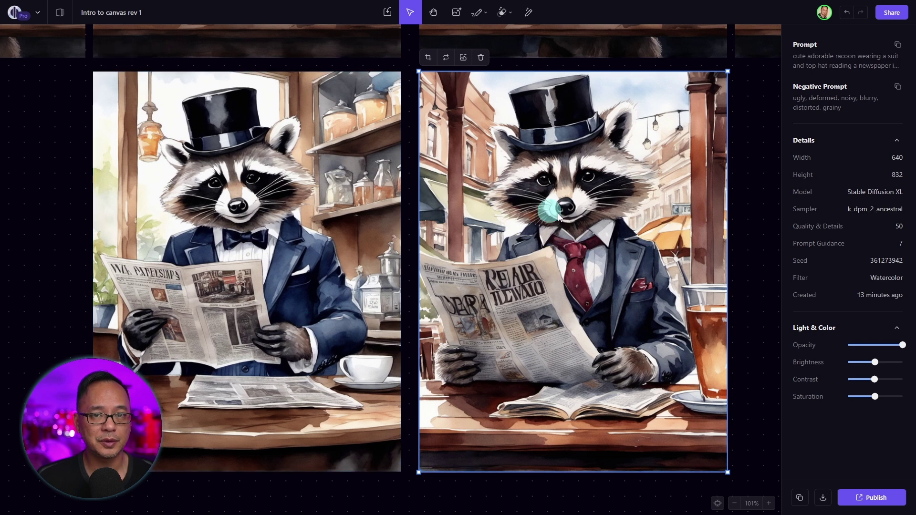
pyautogui.click(560, 317)
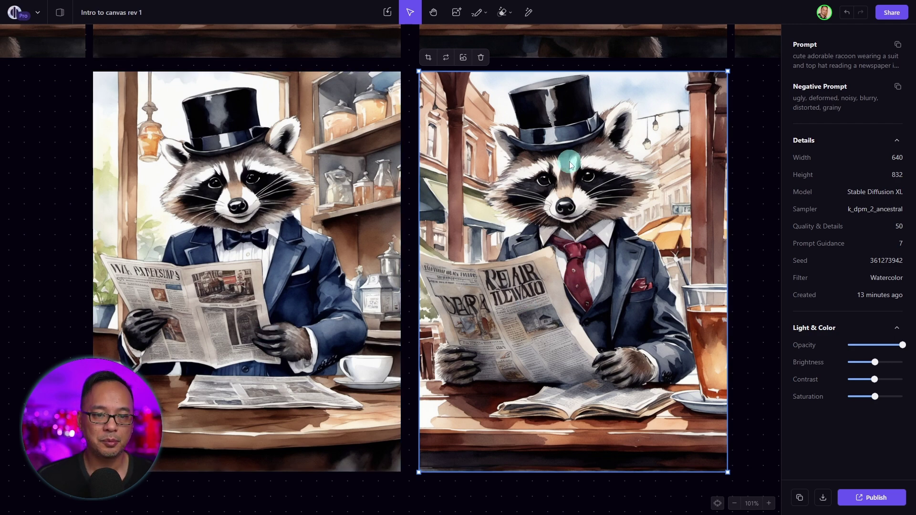
pyautogui.moveTo(590, 171); pyautogui.dragTo(593, 369)
pyautogui.scroll(5, 581, 253)
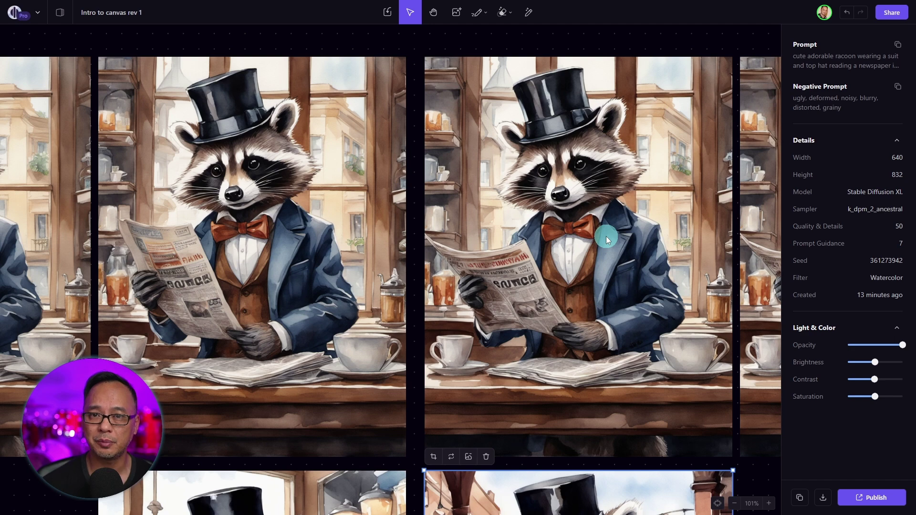
pyautogui.scroll(-5, 606, 236)
pyautogui.click(697, 353)
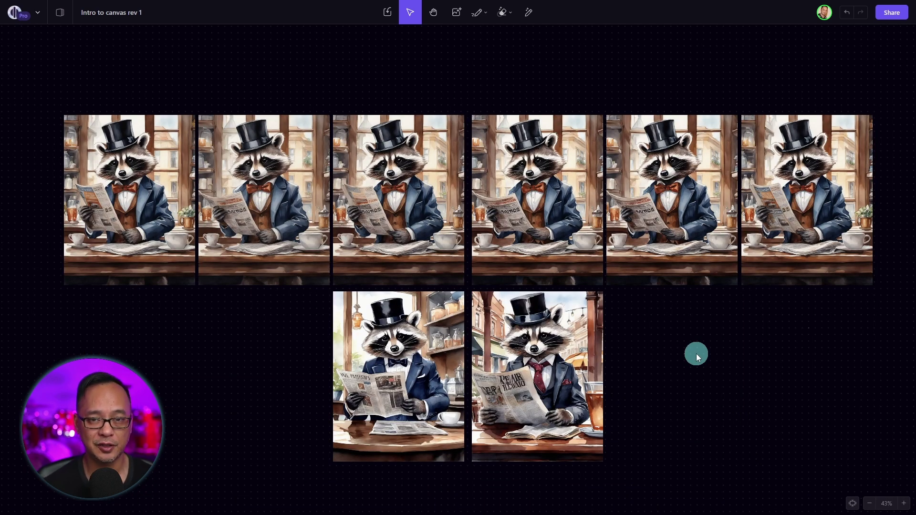
# Step: Select the top-row sampler images and the first bottom-row image to compare their details
pyautogui.click(266, 159)
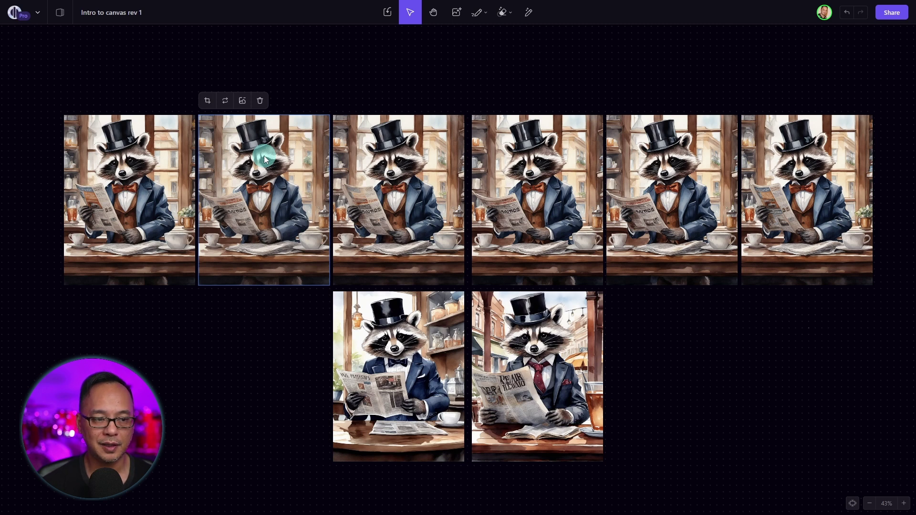
pyautogui.click(139, 153)
pyautogui.click(236, 174)
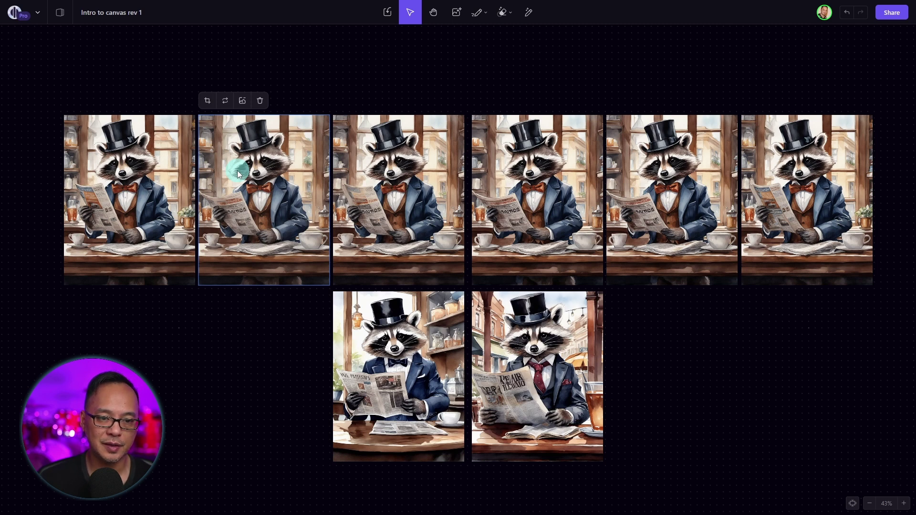
pyautogui.click(426, 167)
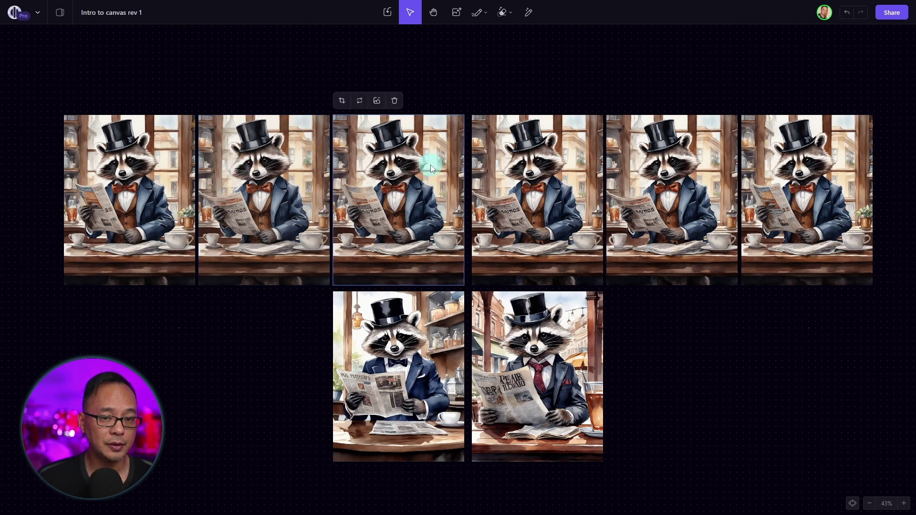
pyautogui.click(650, 171)
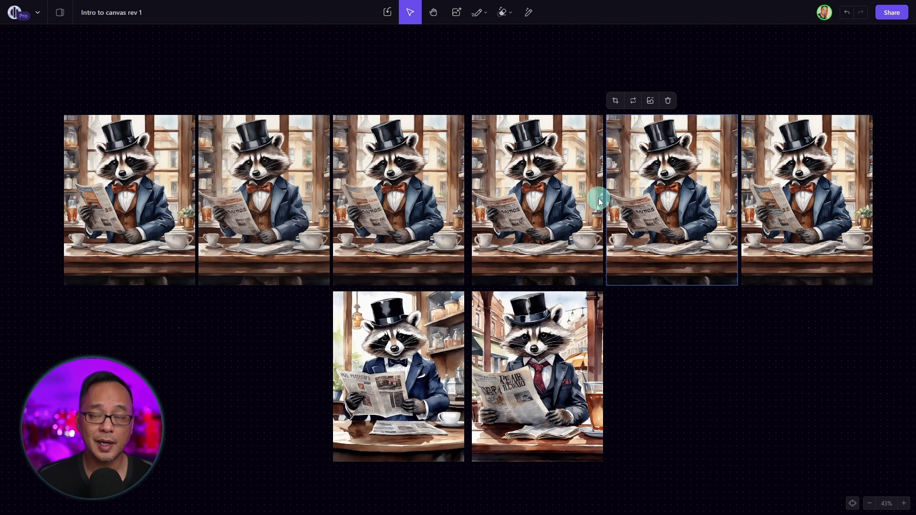
pyautogui.click(388, 332)
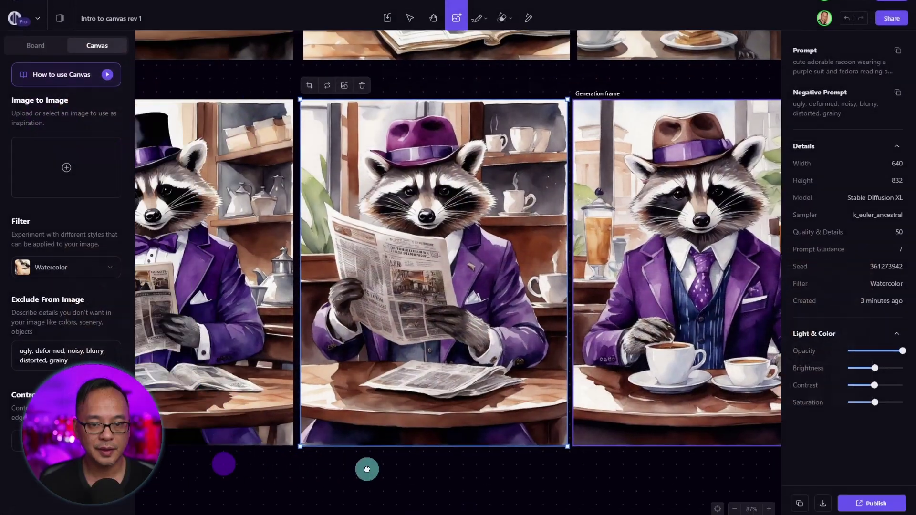
# Step: Pan to the navy-suit top-hatted raccoon and show its generation details
pyautogui.hscroll(-10, 282, 296)
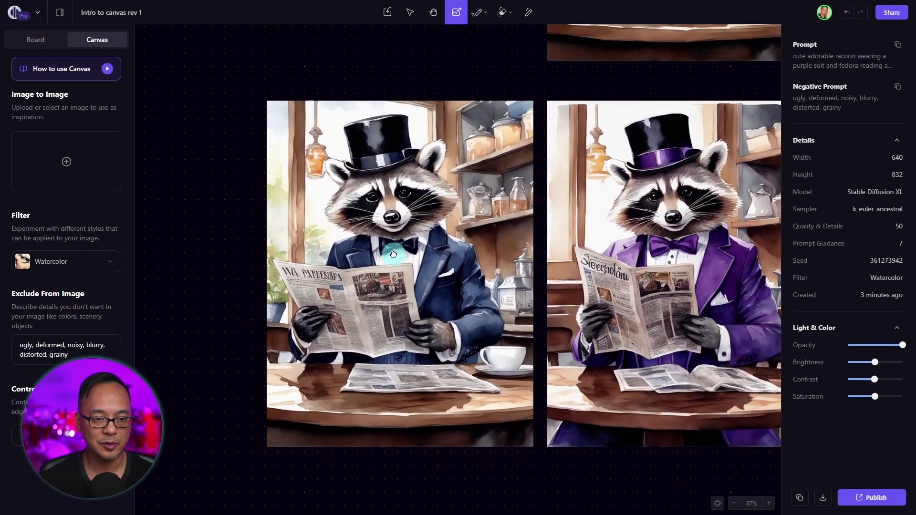
pyautogui.hscroll(4, 389, 266)
pyautogui.click(313, 179)
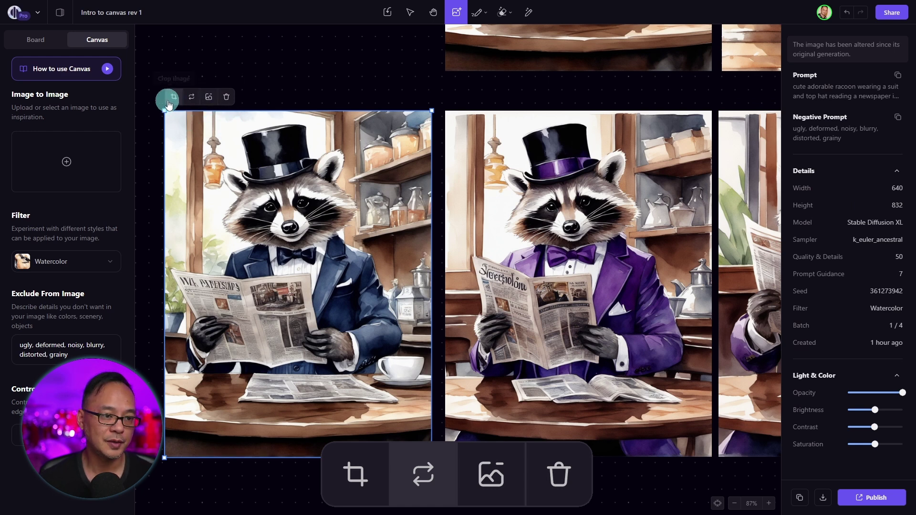
# Step: Crop the navy-suit raccoon image, trimming its right side and bottom
pyautogui.click(227, 101)
pyautogui.hotkey('ctrl', 'z')
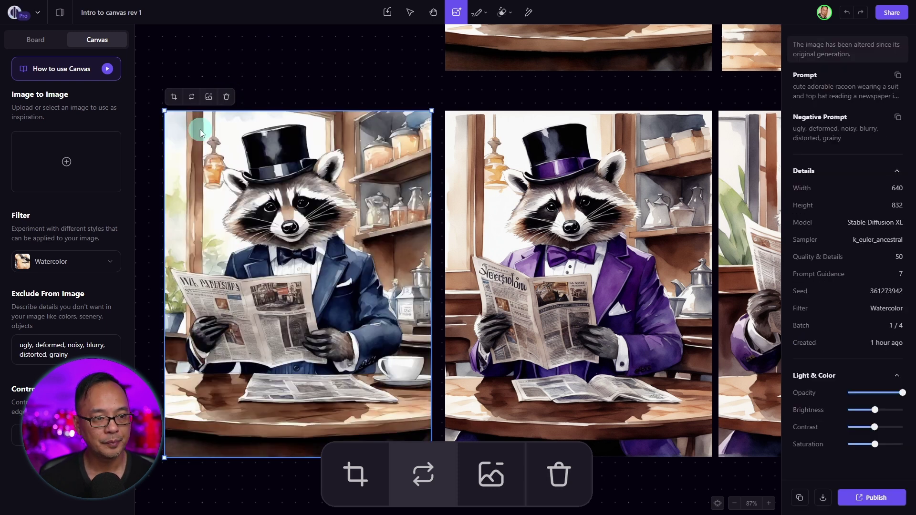
pyautogui.click(174, 98)
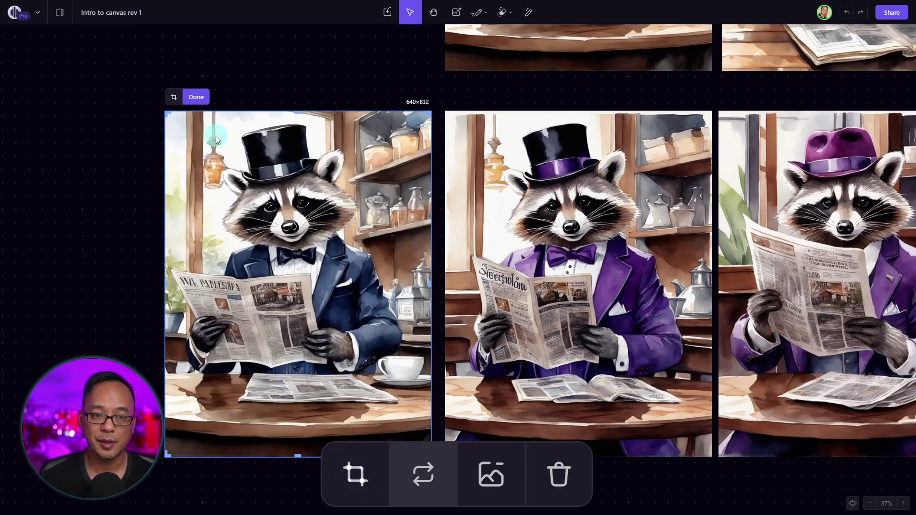
pyautogui.moveTo(431, 285); pyautogui.dragTo(406, 284)
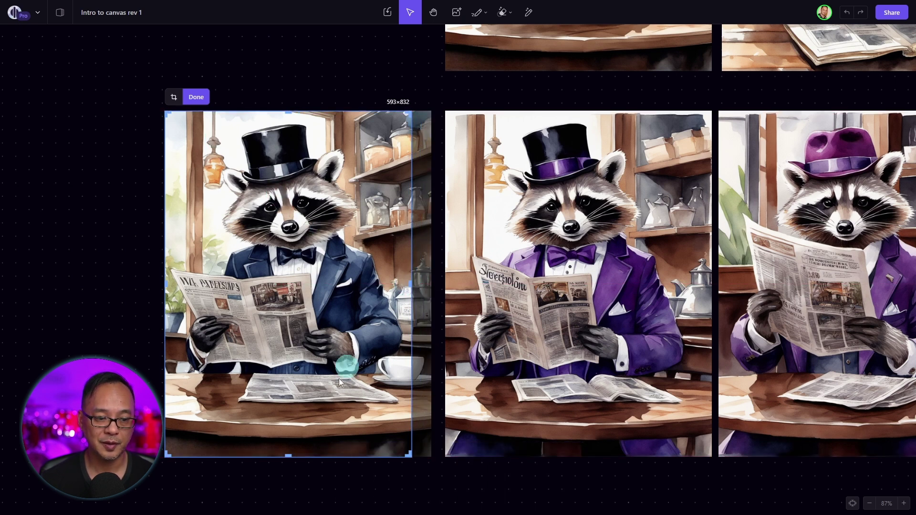
pyautogui.moveTo(283, 455); pyautogui.dragTo(284, 392)
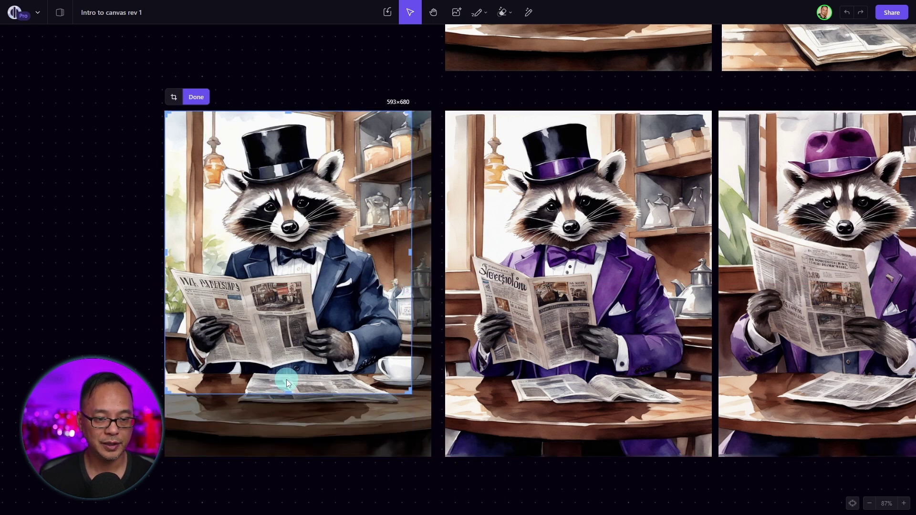
pyautogui.click(197, 98)
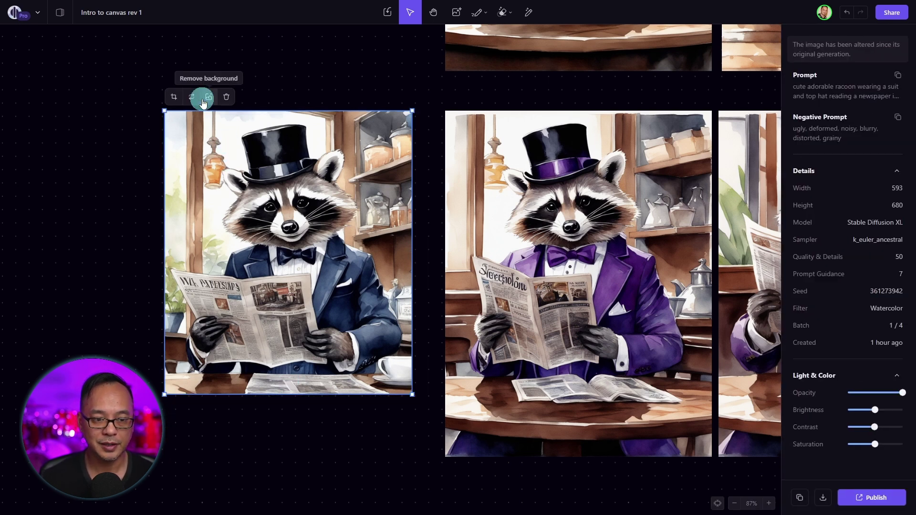
# Step: Widen the crop back out to 640×832, restoring nearly the whole image
pyautogui.click(173, 98)
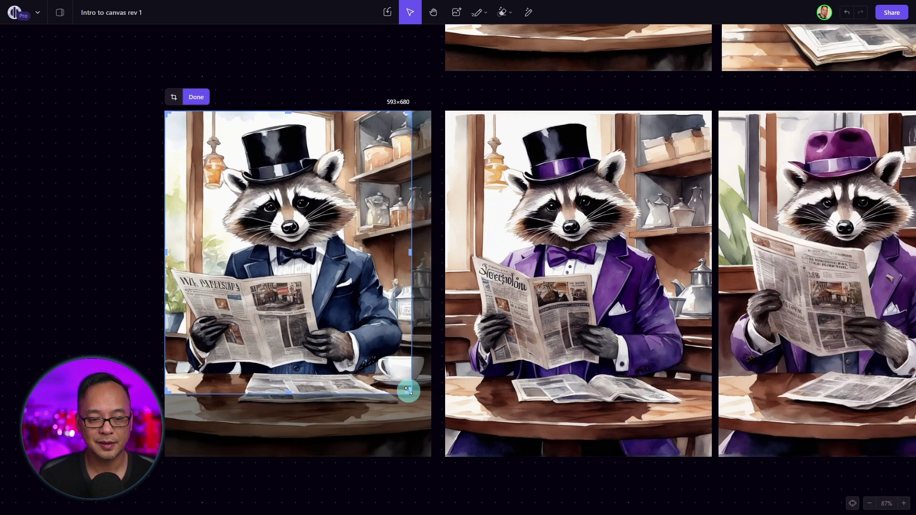
pyautogui.moveTo(409, 394); pyautogui.dragTo(431, 451)
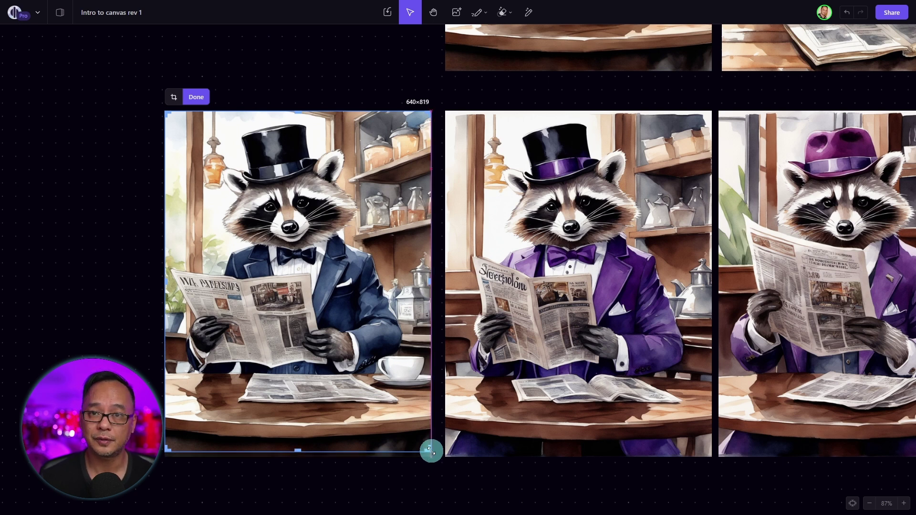
pyautogui.press('Return')
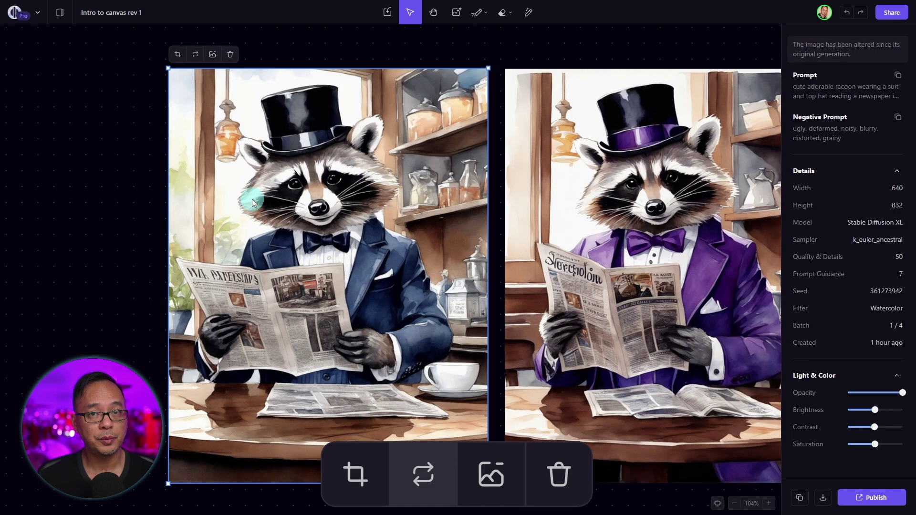
# Step: Use the navy raccoon for Image to Image and try image strength values, including 30
pyautogui.click(194, 56)
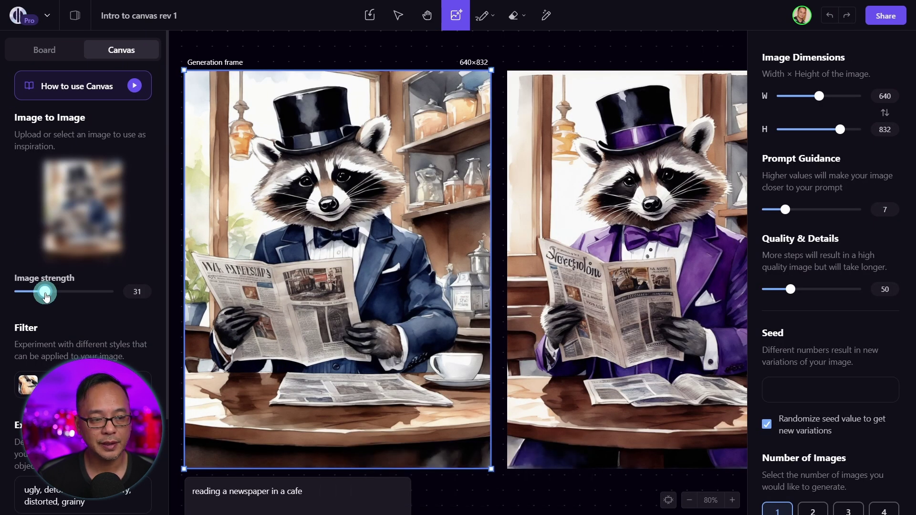
pyautogui.moveTo(42, 291); pyautogui.dragTo(15, 296)
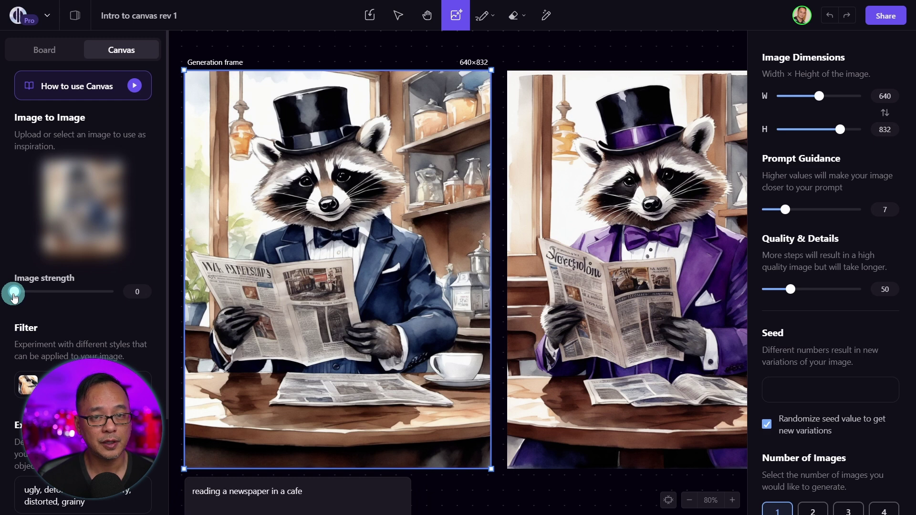
pyautogui.moveTo(14, 297); pyautogui.dragTo(93, 300)
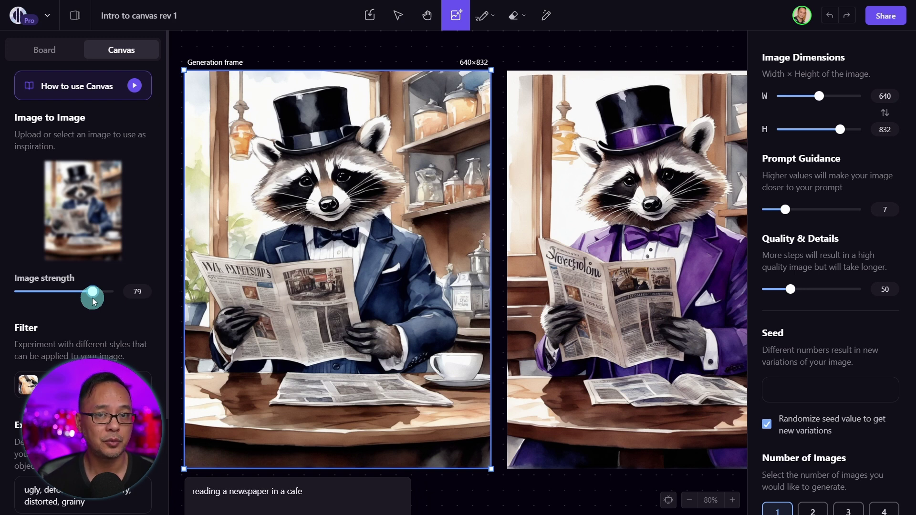
pyautogui.click(137, 291)
pyautogui.write('30')
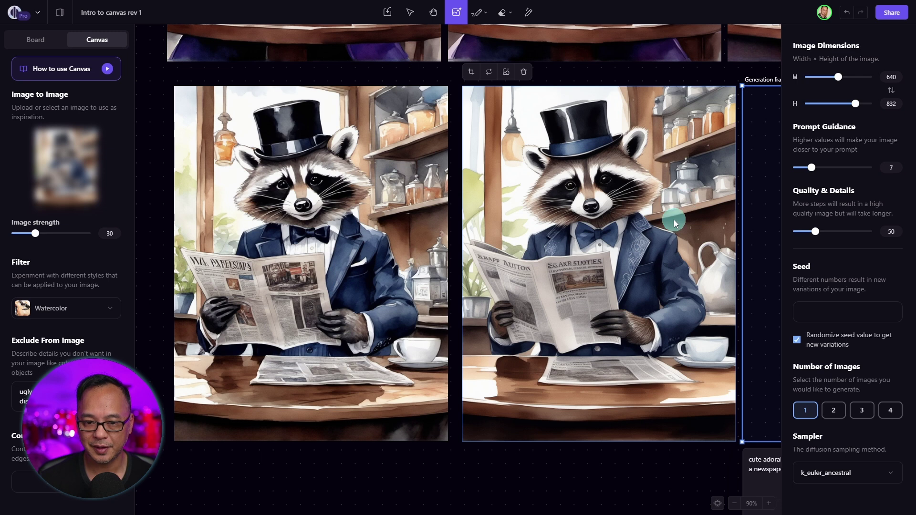
# Step: Set image strength to 16, generate the variation, and fit all raccoons in view
pyautogui.moveTo(35, 233); pyautogui.dragTo(24, 234)
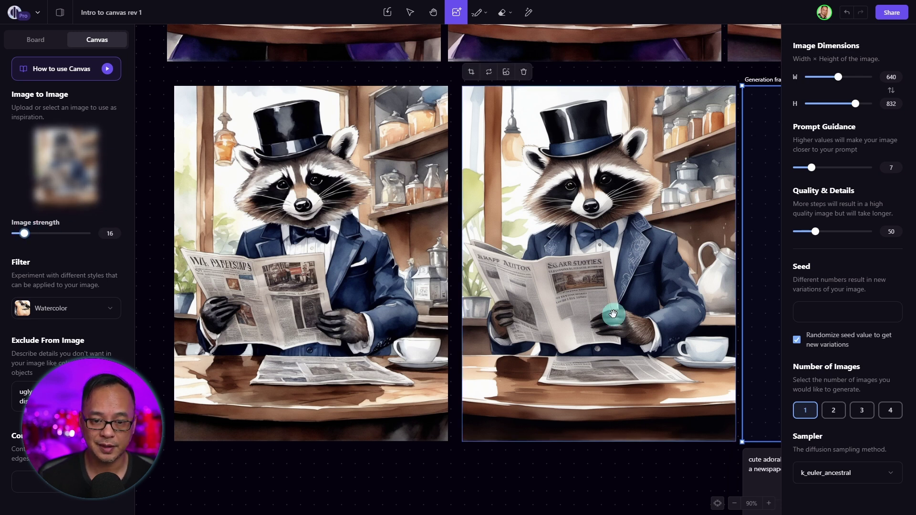
pyautogui.moveTo(599, 315); pyautogui.dragTo(340, 312)
pyautogui.hotkey('ctrl', 'Return')
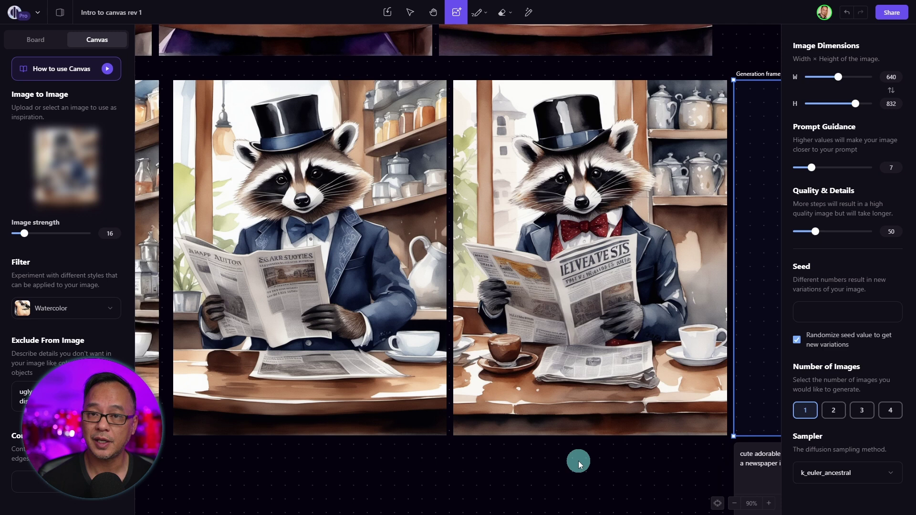
pyautogui.hotkey('shift', '1')
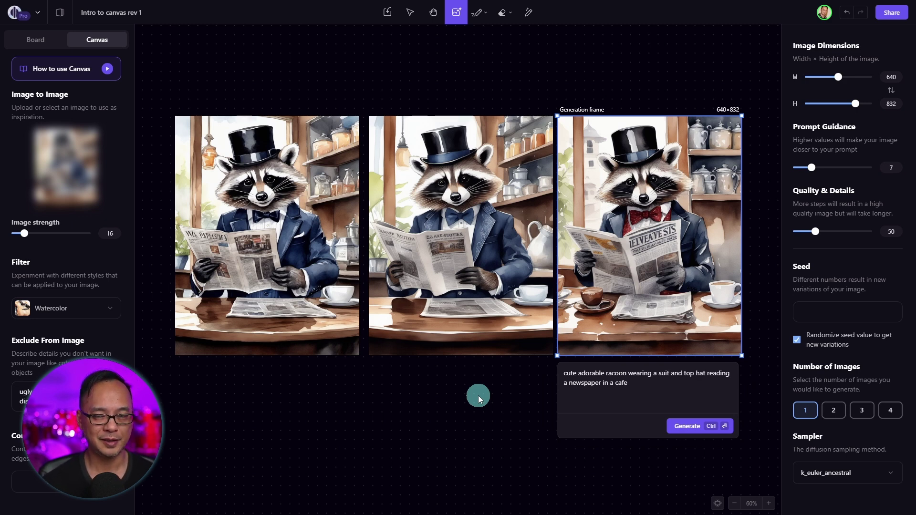
pyautogui.click(456, 287)
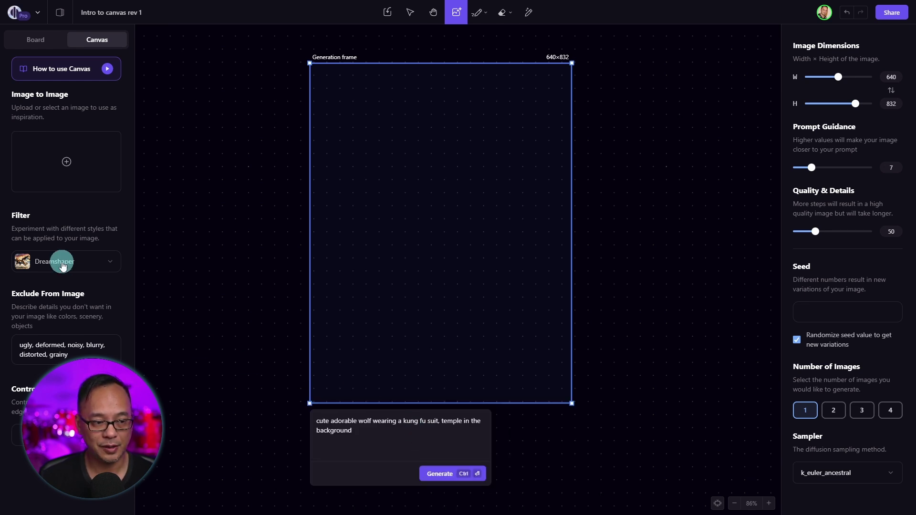
# Step: Generate the kung fu wolf temple image with the Dreamshaper filter
pyautogui.click(62, 264)
pyautogui.click(237, 150)
pyautogui.click(444, 472)
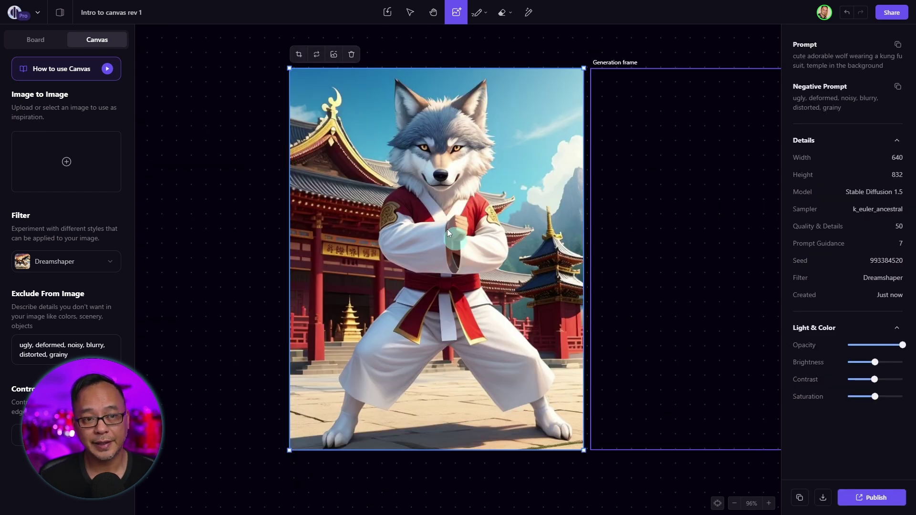
# Step: Remove the wolf's background and erase the dark smoke beside its shoulder and sleeve
pyautogui.click(334, 62)
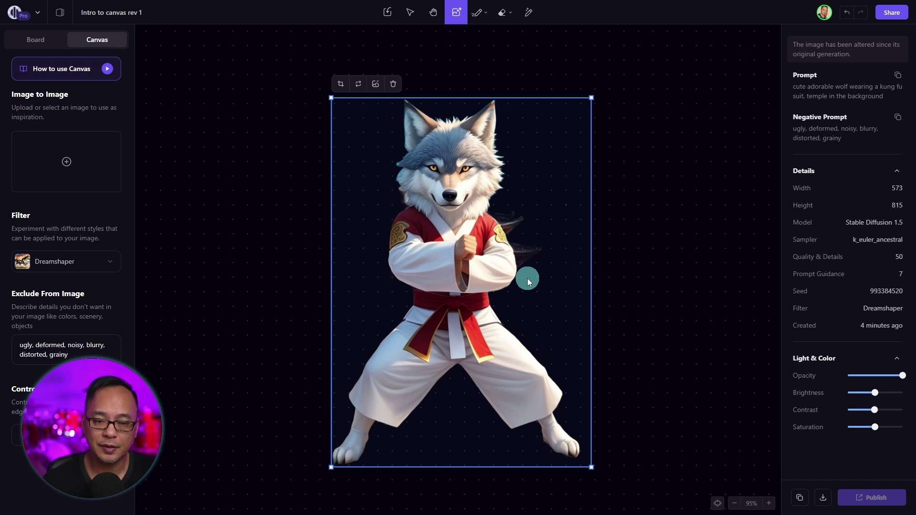
pyautogui.scroll(10, 538, 273)
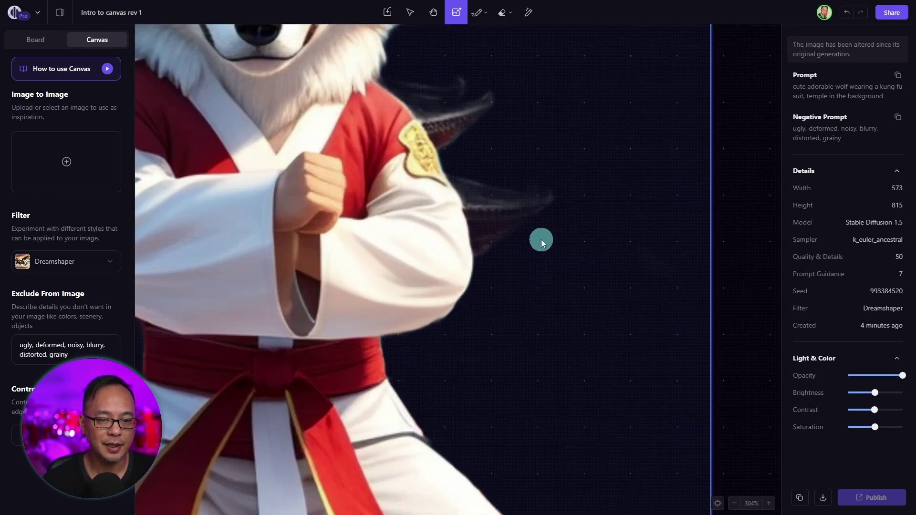
pyautogui.moveTo(540, 213); pyautogui.dragTo(515, 313)
pyautogui.press('e')
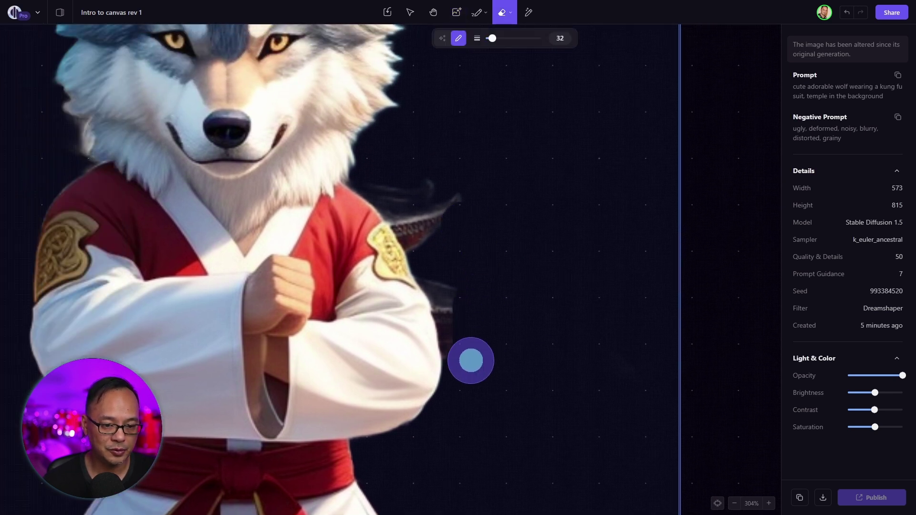
pyautogui.moveTo(458, 200); pyautogui.dragTo(421, 230)
pyautogui.press('[')
pyautogui.moveTo(456, 288)
pyautogui.mouseDown()
pyautogui.moveTo(470, 319)
pyautogui.moveTo(476, 354)
pyautogui.moveTo(468, 359)
pyautogui.moveTo(448, 294)
pyautogui.mouseUp()
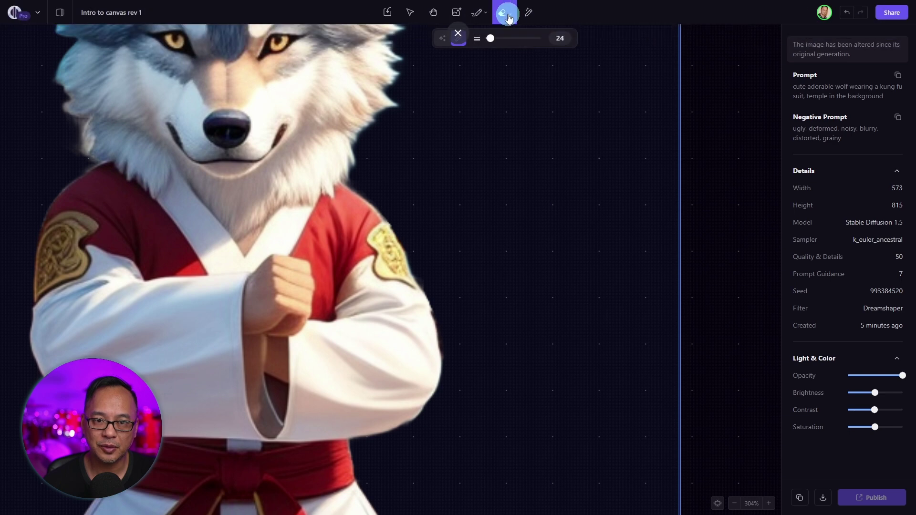
pyautogui.click(509, 17)
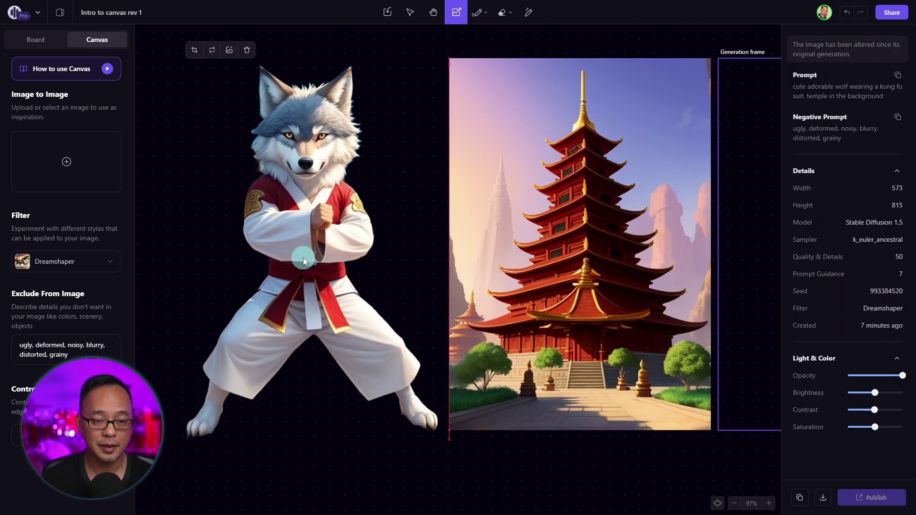
# Step: Bring the wolf cutout to front, shrink it to 305×440, and centre it on the temple
pyautogui.moveTo(302, 258); pyautogui.dragTo(405, 257)
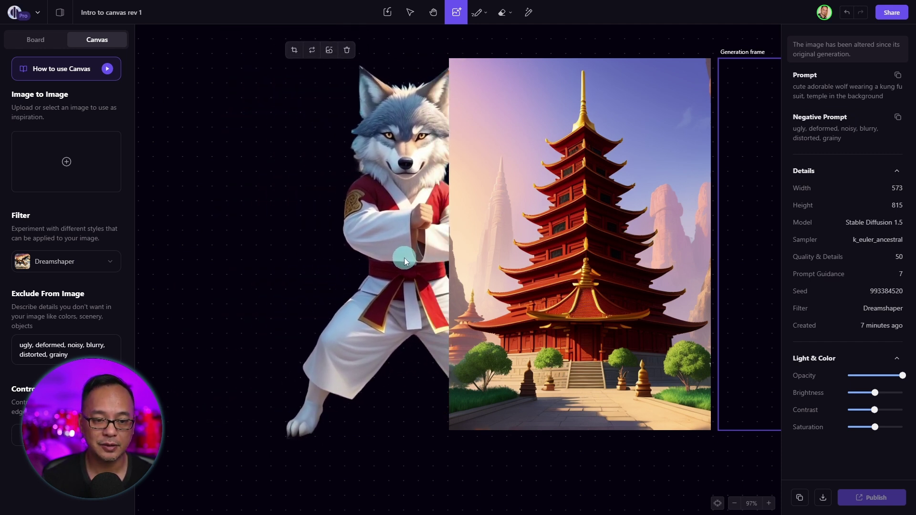
pyautogui.rightClick(417, 232)
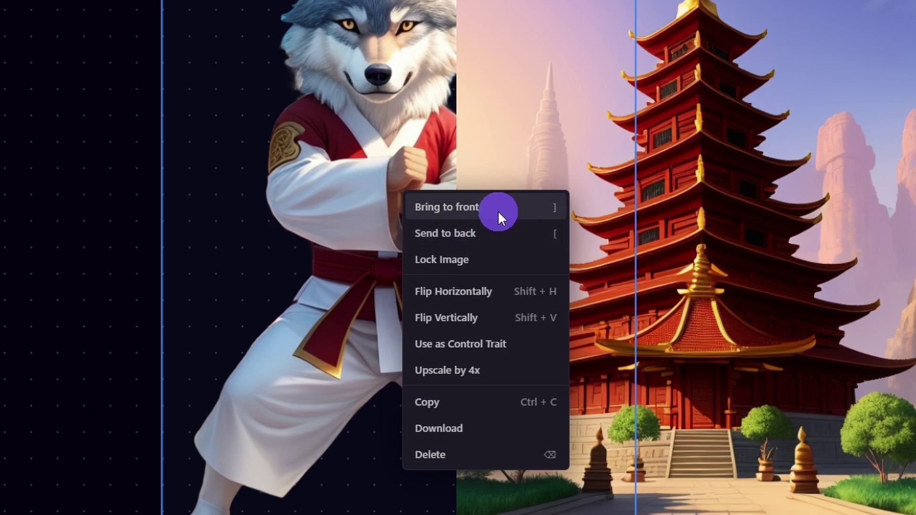
pyautogui.click(497, 211)
pyautogui.moveTo(490, 220); pyautogui.dragTo(589, 216)
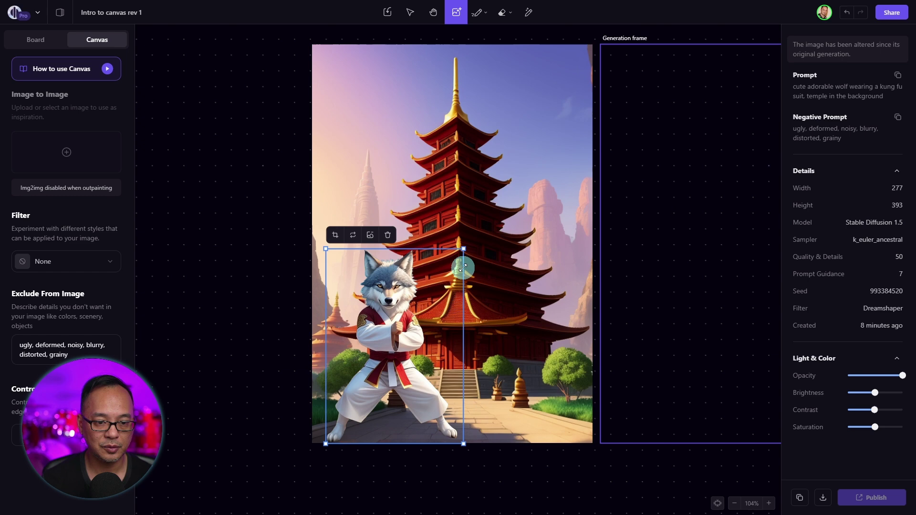
pyautogui.moveTo(463, 274); pyautogui.dragTo(492, 390)
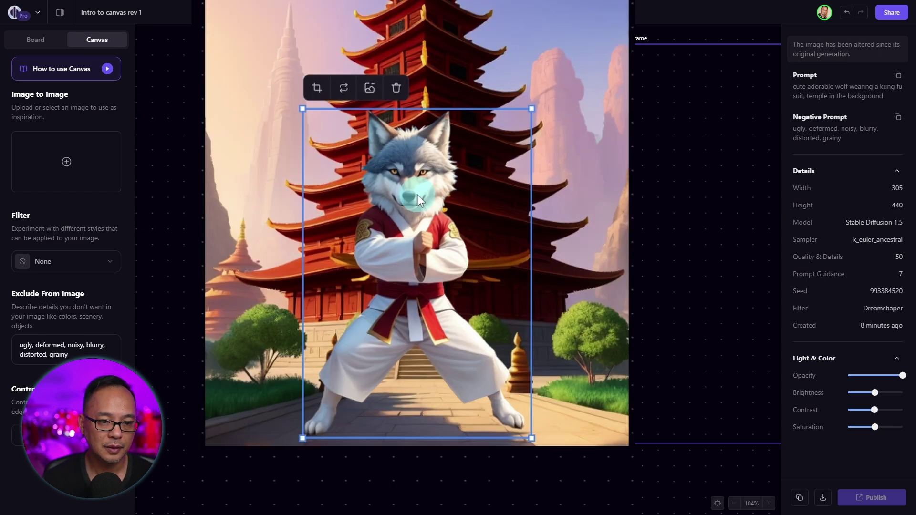
# Step: Lock the wolf cutout in place, then unlock it again
pyautogui.rightClick(453, 276)
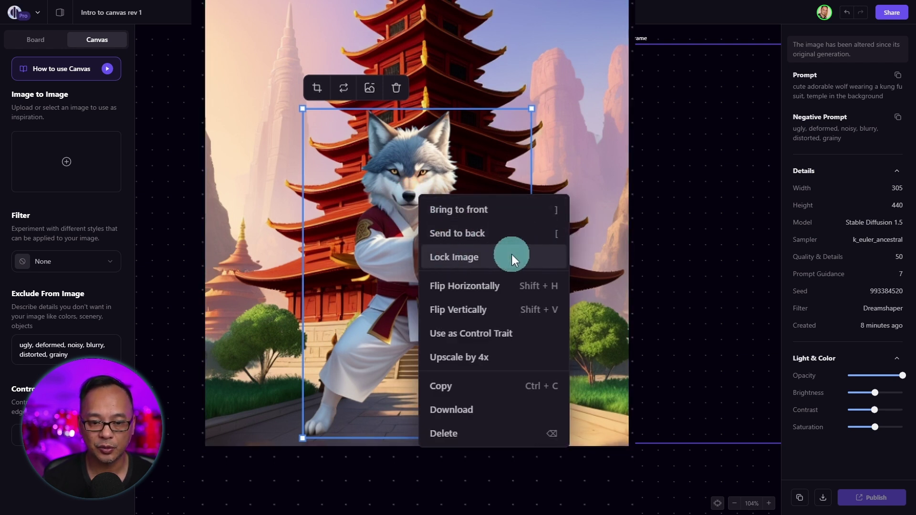
pyautogui.click(491, 258)
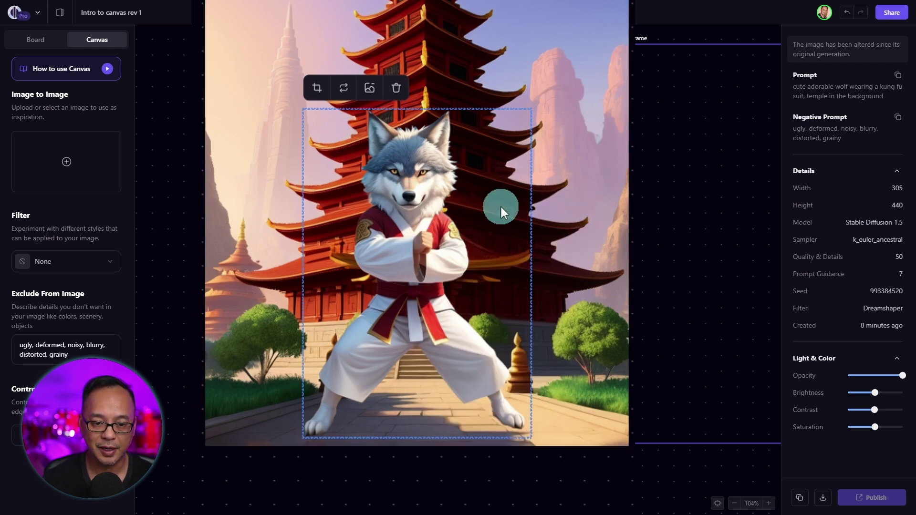
pyautogui.rightClick(412, 213)
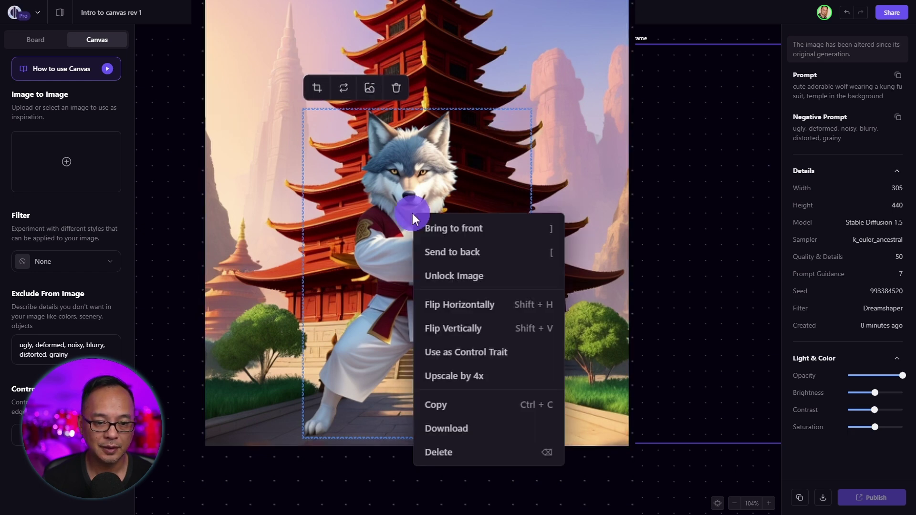
pyautogui.click(462, 270)
# Step: Mirror the wolf horizontally, flip it upside down, then undo the vertical flip
pyautogui.rightClick(444, 239)
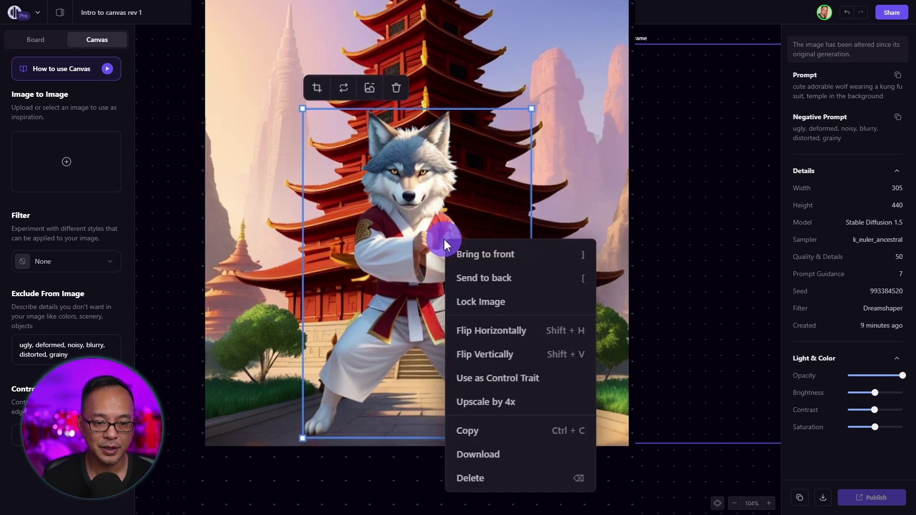
pyautogui.click(523, 334)
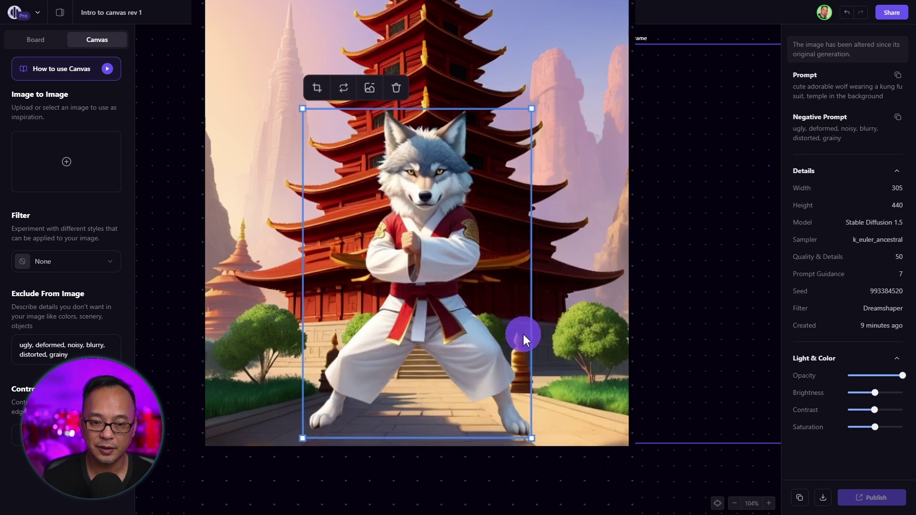
pyautogui.rightClick(453, 251)
pyautogui.click(520, 366)
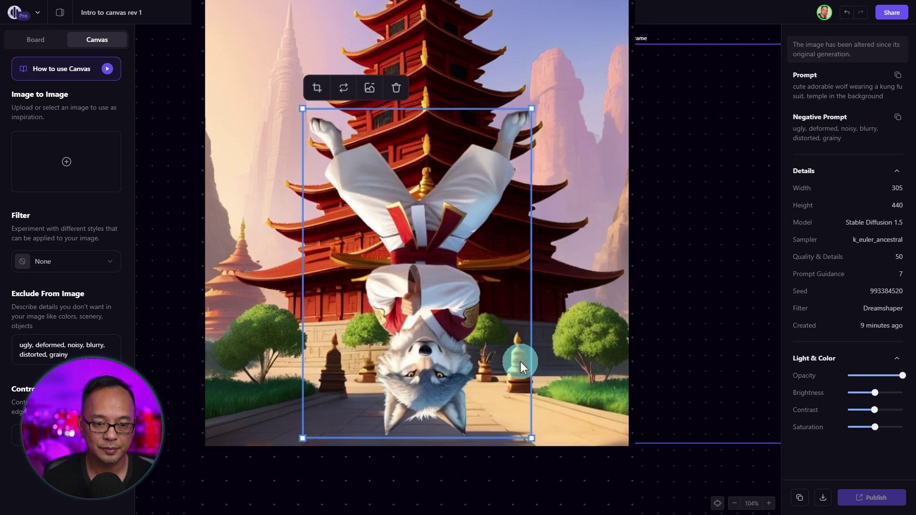
pyautogui.hotkey('ctrl', 'z')
pyautogui.rightClick(434, 239)
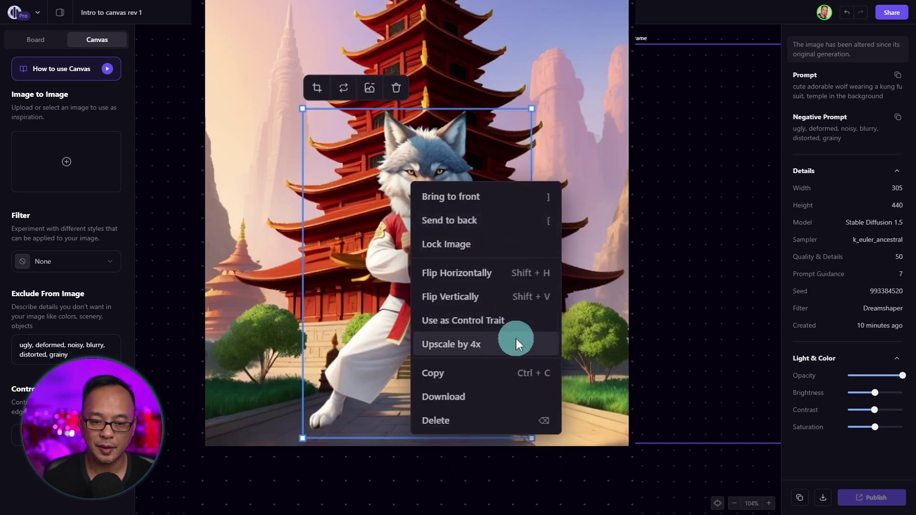
# Step: Upscale the wolf image by 4x and shift it slightly
pyautogui.click(516, 339)
pyautogui.moveTo(427, 197)
pyautogui.mouseDown()
pyautogui.moveTo(390, 185)
pyautogui.moveTo(447, 212)
pyautogui.moveTo(443, 181)
pyautogui.moveTo(422, 166)
pyautogui.moveTo(431, 192)
pyautogui.mouseUp()
pyautogui.press('Escape')
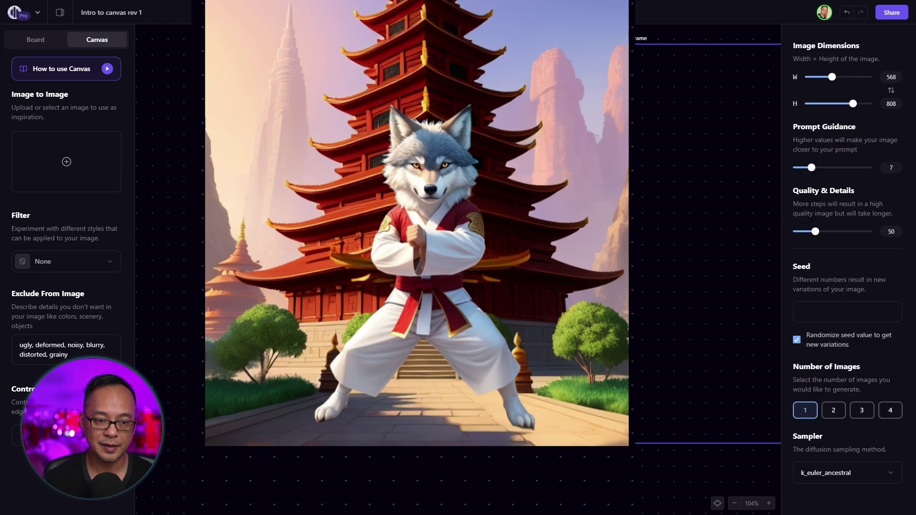
# Step: Copy and paste the wolf image, lining the copy up beside the original
pyautogui.click(490, 286)
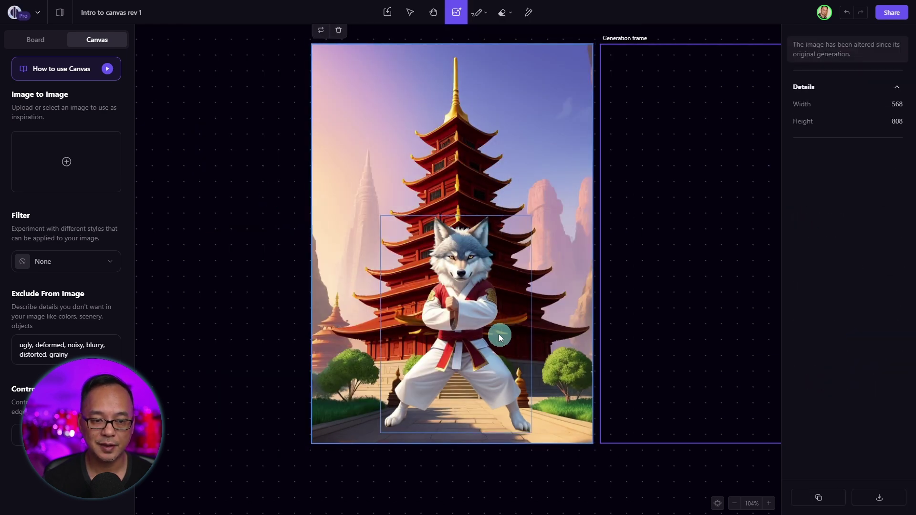
pyautogui.rightClick(361, 187)
pyautogui.click(407, 247)
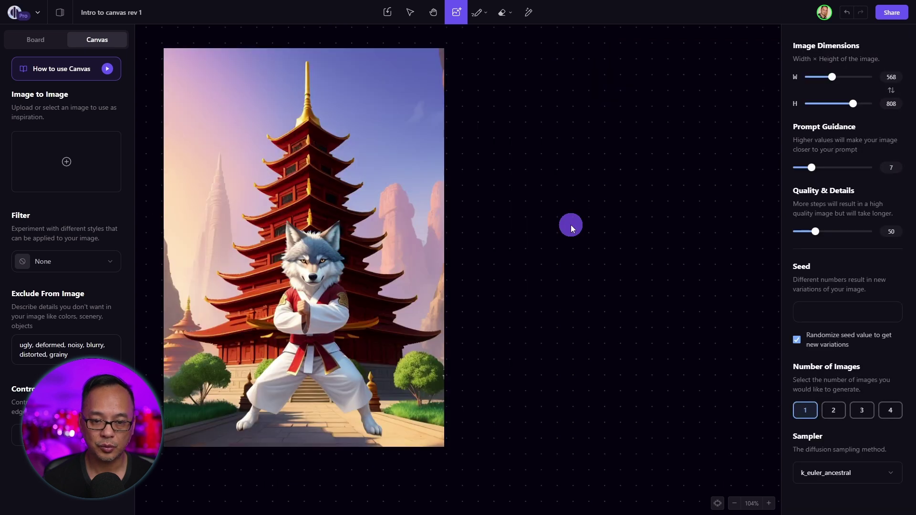
pyautogui.rightClick(571, 225)
pyautogui.click(611, 236)
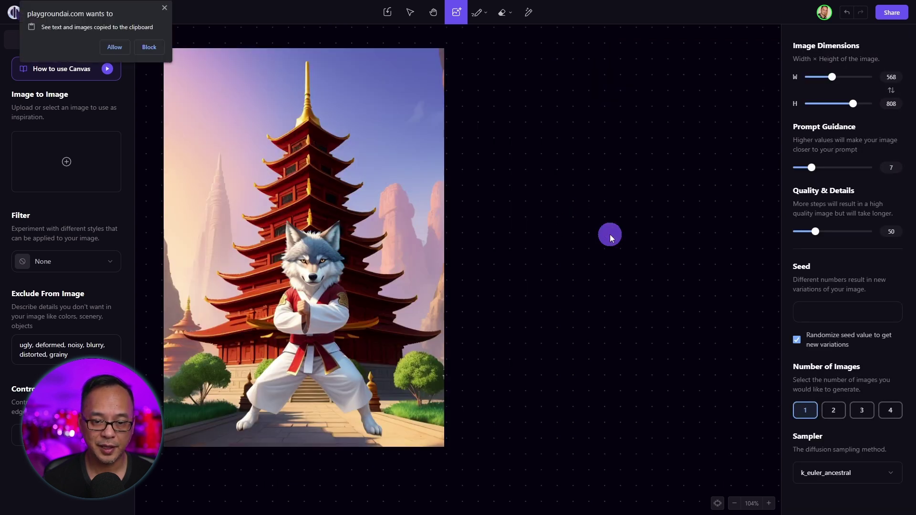
pyautogui.moveTo(640, 261); pyautogui.dragTo(622, 278)
pyautogui.moveTo(416, 305); pyautogui.dragTo(421, 326)
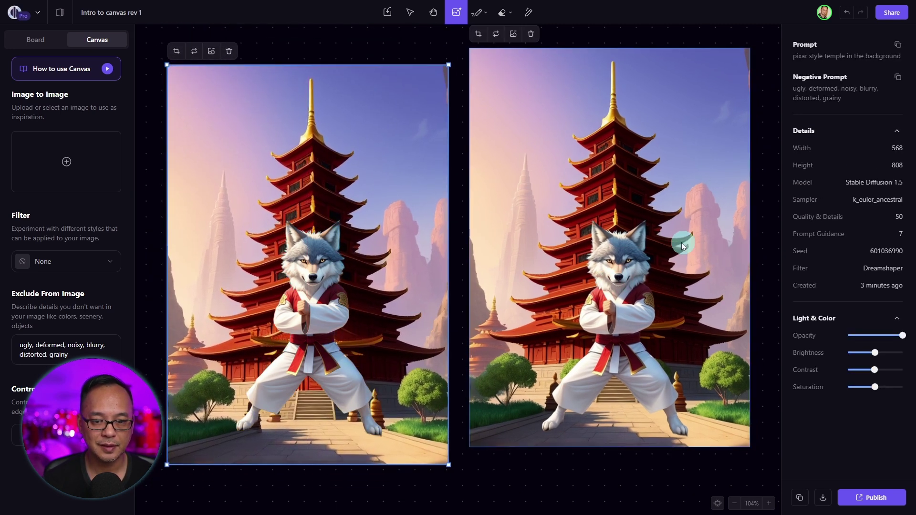
pyautogui.moveTo(683, 246); pyautogui.dragTo(665, 262)
# Step: Start a 4x upscale of the wolf copy, then cancel it
pyautogui.rightClick(640, 243)
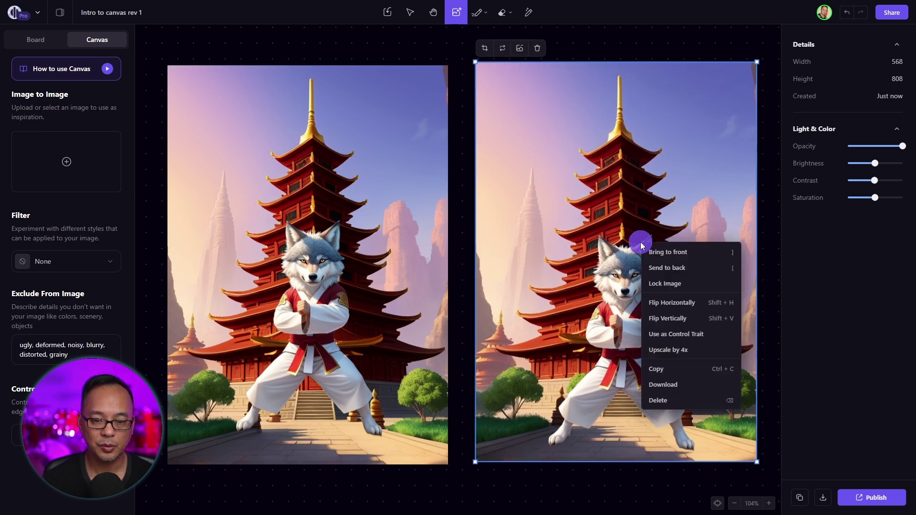
pyautogui.click(675, 349)
pyautogui.click(496, 351)
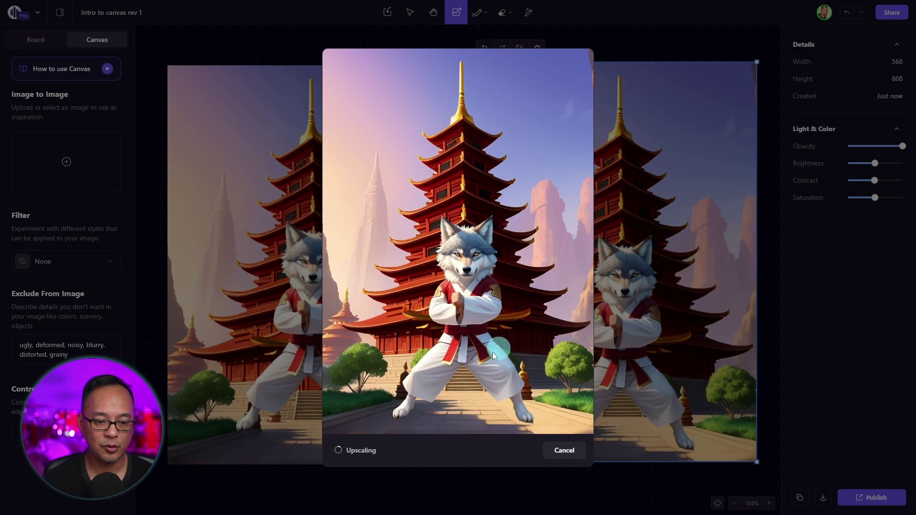
pyautogui.click(563, 450)
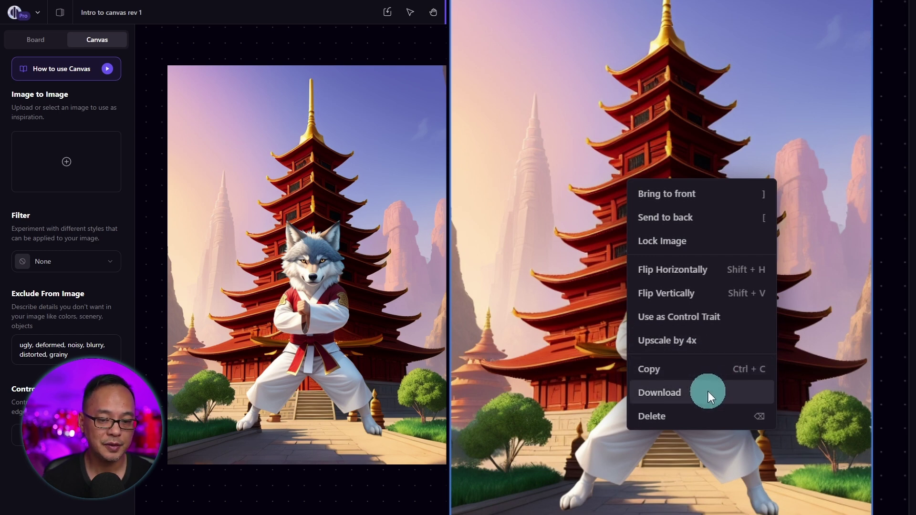
# Step: Download and save the wolf copy, then bring up the watercolor raccoon café image
pyautogui.click(708, 392)
pyautogui.click(754, 499)
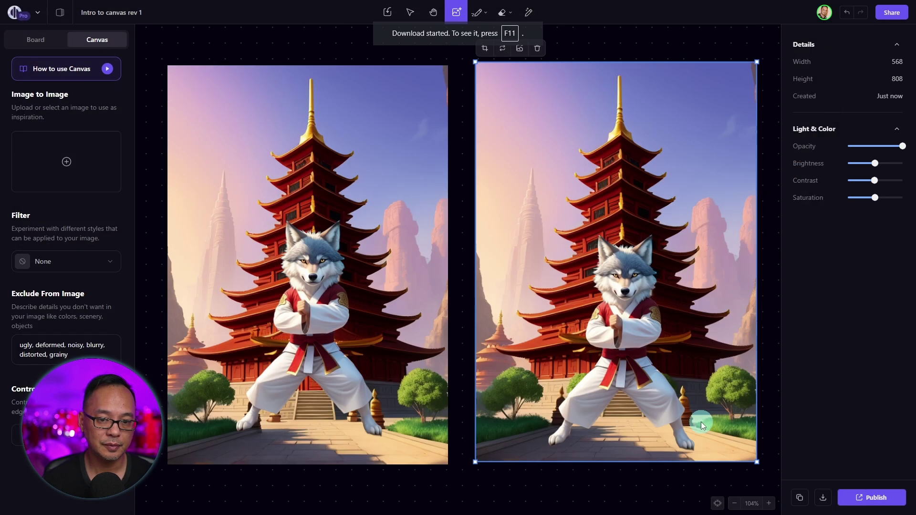
pyautogui.rightClick(600, 440)
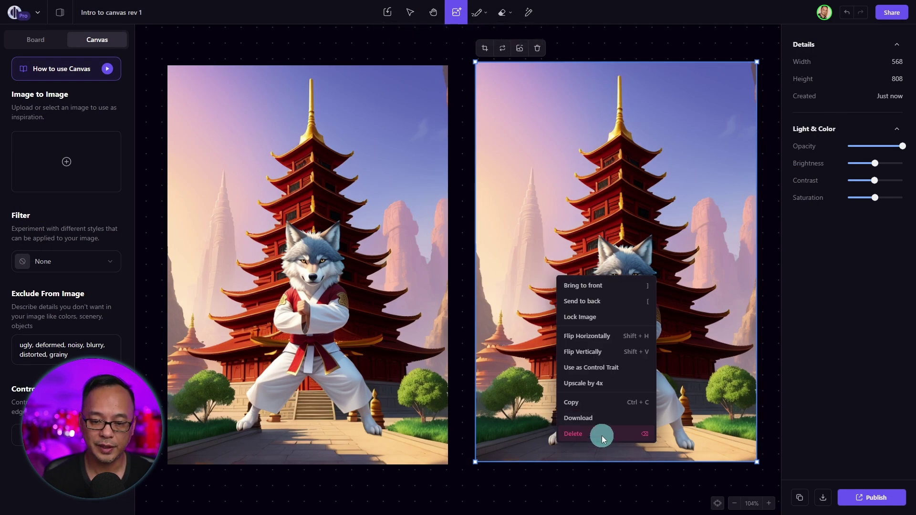
pyautogui.click(720, 265)
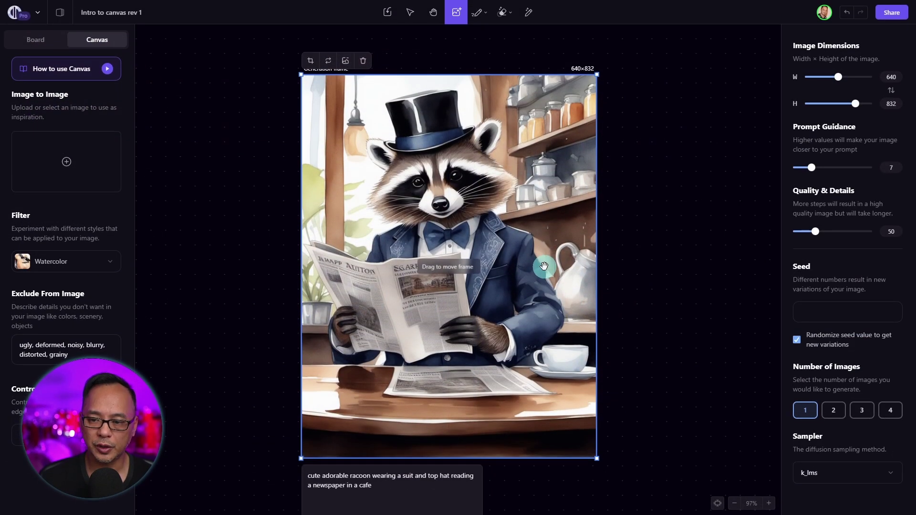
pyautogui.click(410, 19)
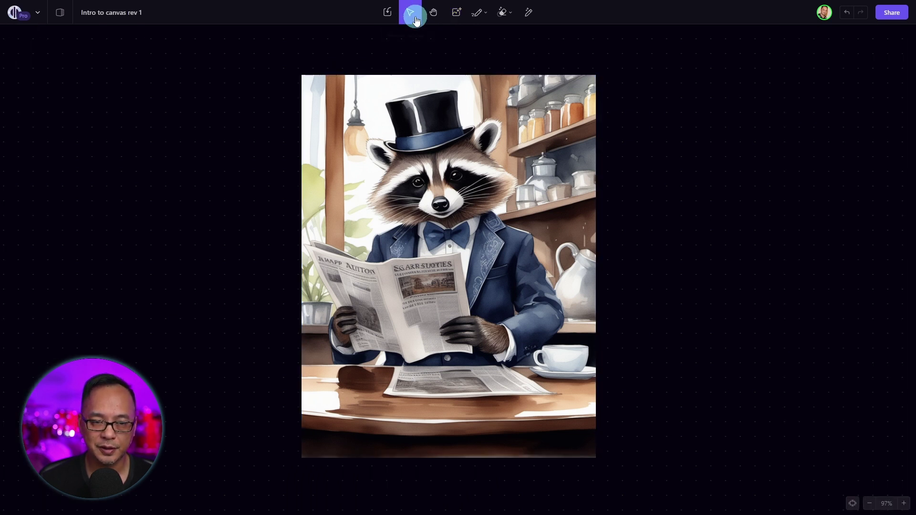
pyautogui.click(459, 111)
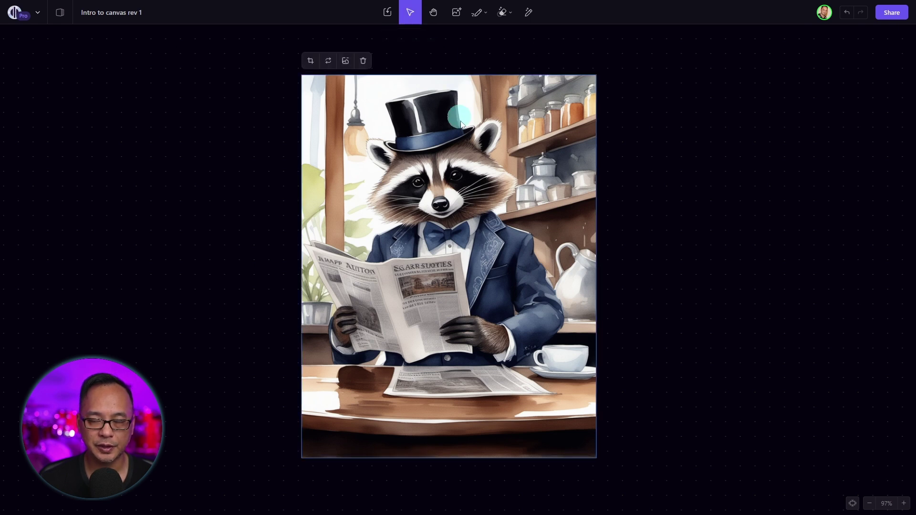
pyautogui.click(465, 148)
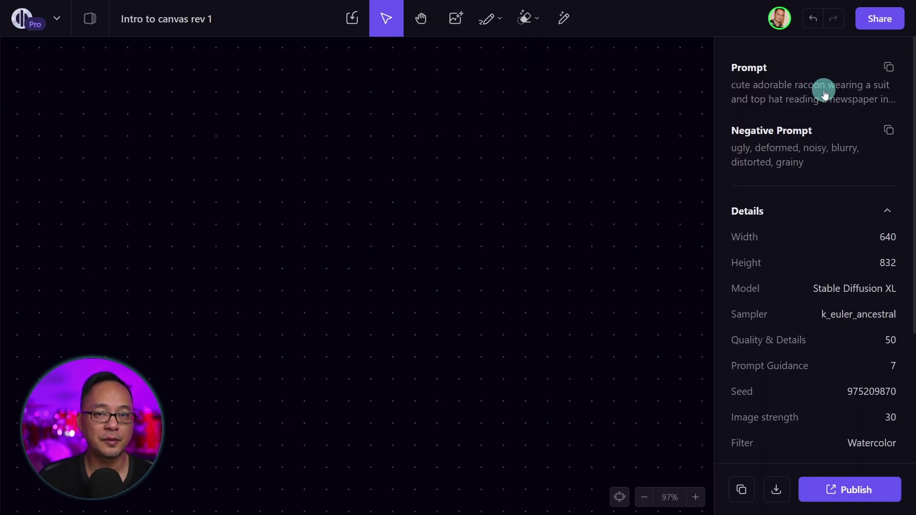
pyautogui.click(890, 69)
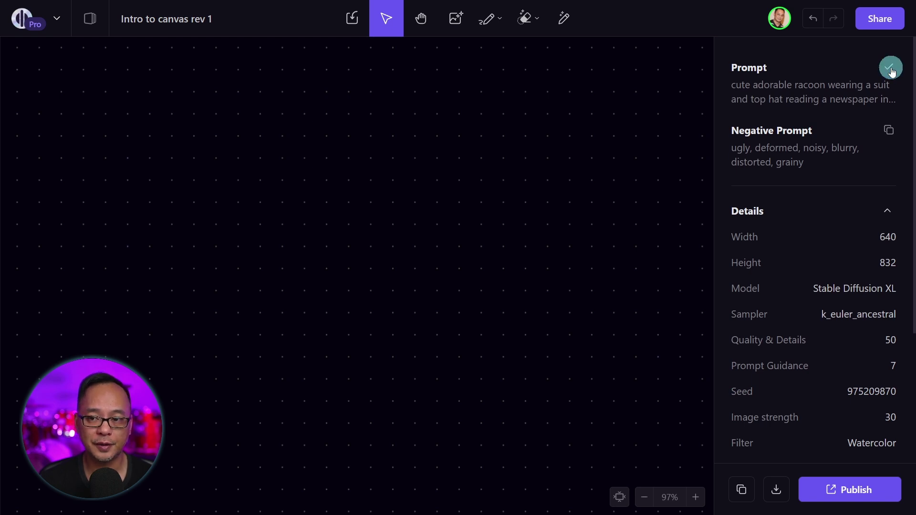
pyautogui.click(804, 97)
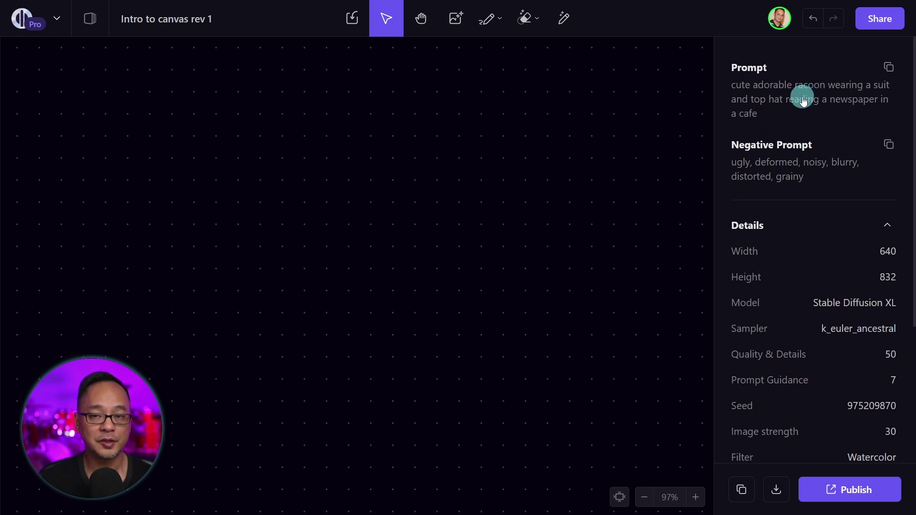
pyautogui.click(803, 99)
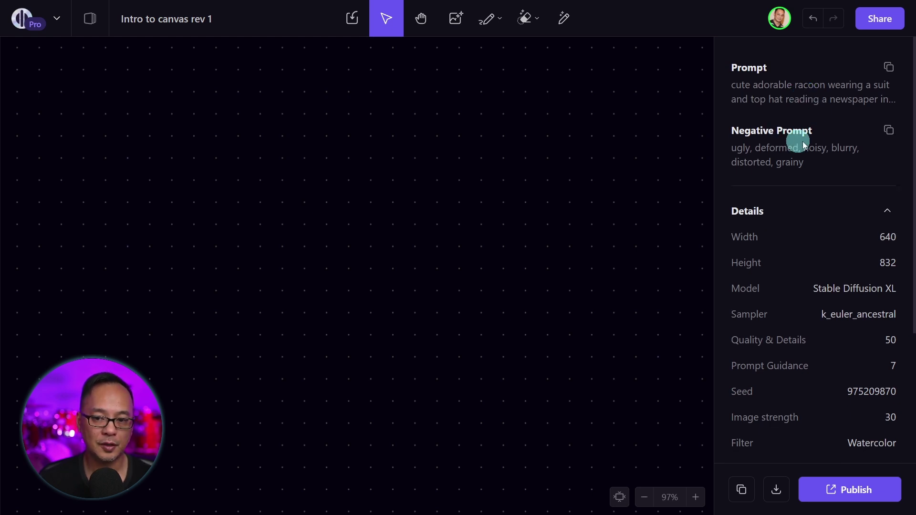
pyautogui.scroll(-3, 811, 219)
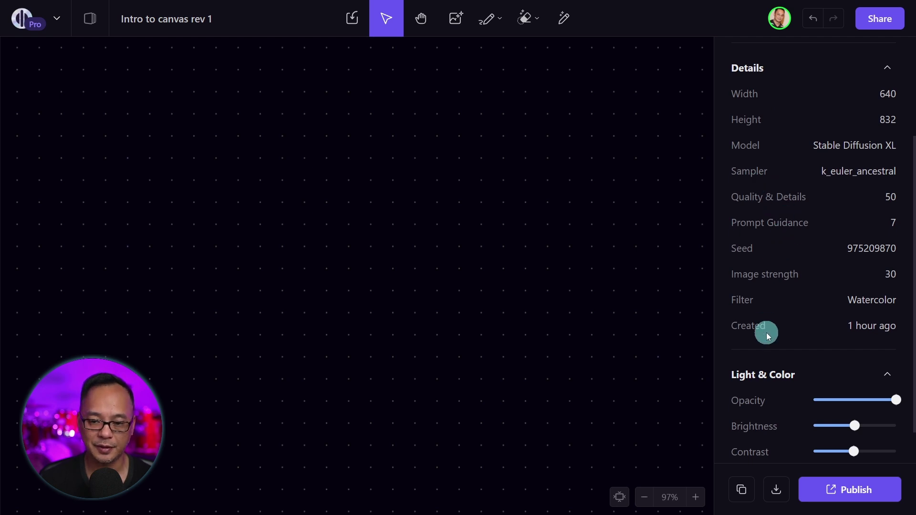
pyautogui.scroll(-1, 737, 322)
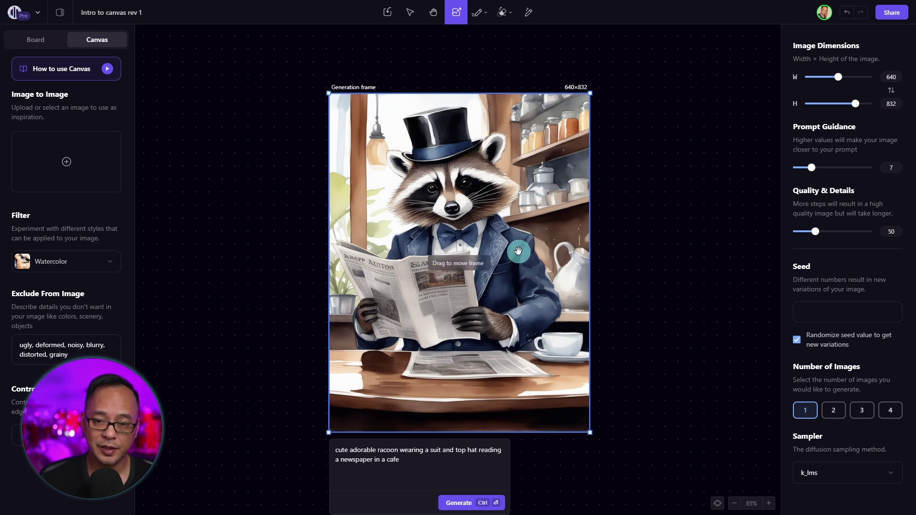
# Step: Set the generation frame to 512 × 512
pyautogui.click(891, 78)
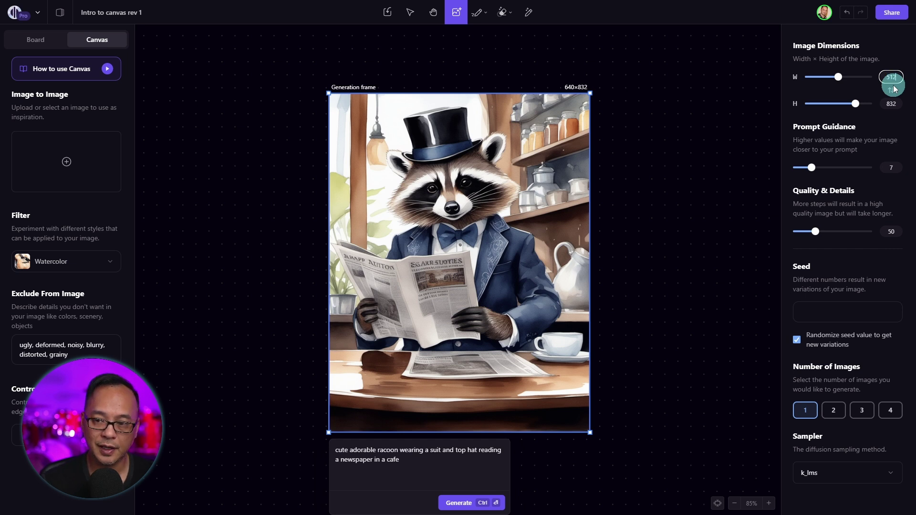
pyautogui.press('Tab')
pyautogui.write('5')
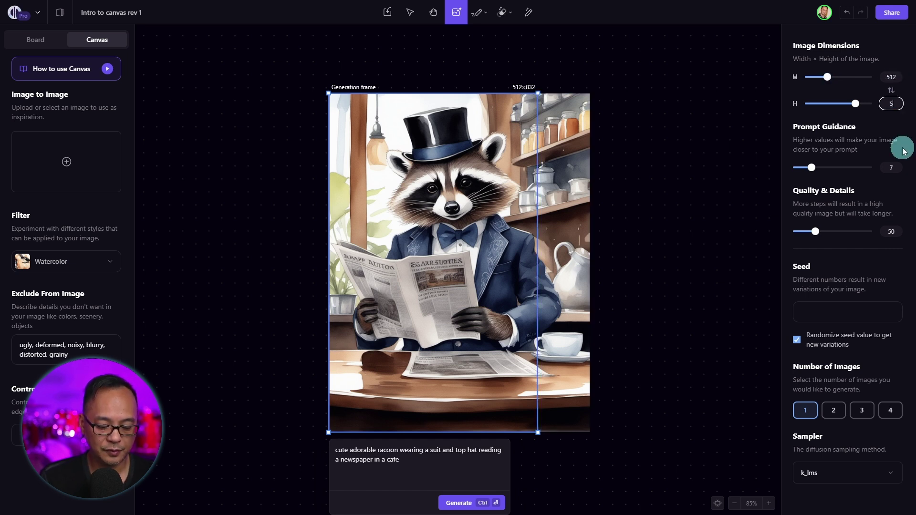
pyautogui.write('12')
pyautogui.press('Return')
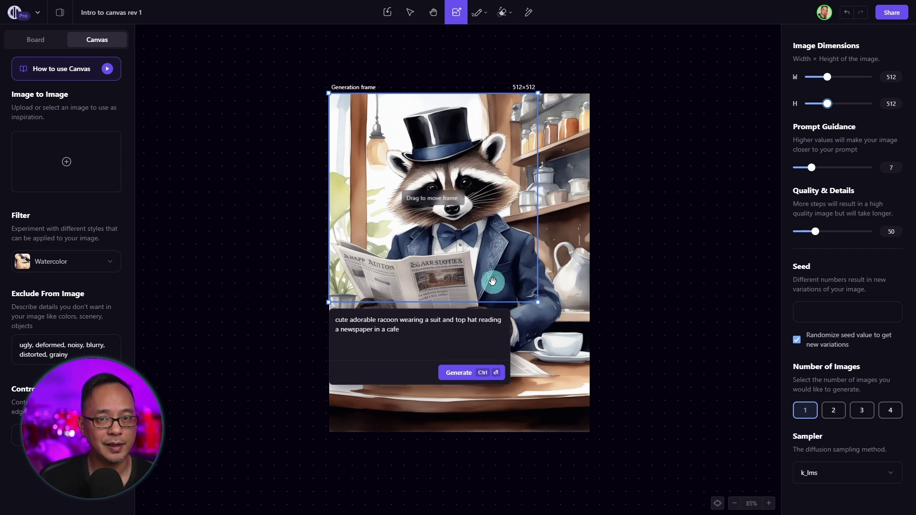
# Step: Generate new café scenery to the right and lower right of the raccoon
pyautogui.moveTo(492, 281); pyautogui.dragTo(604, 271)
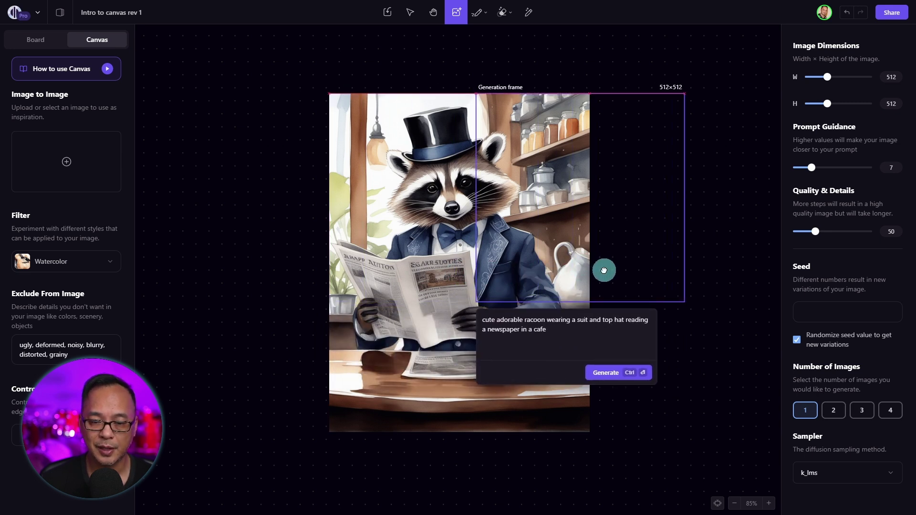
pyautogui.click(603, 271)
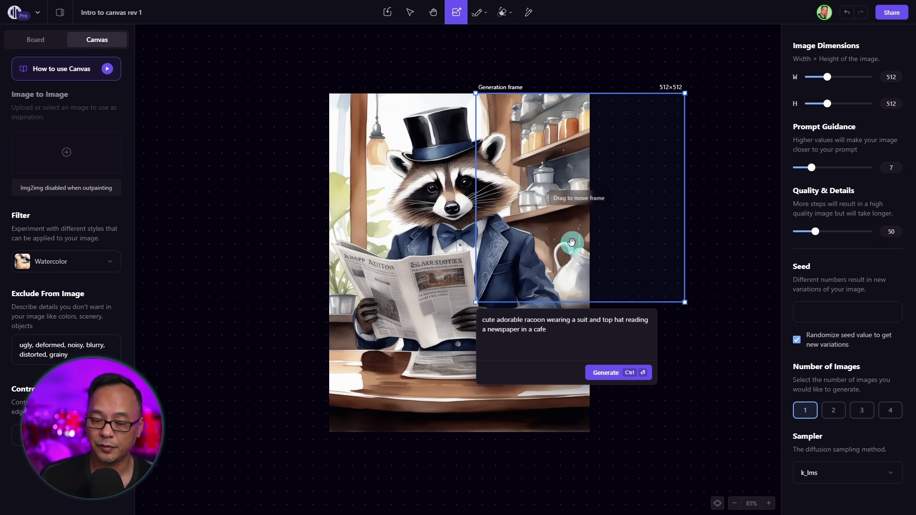
pyautogui.click(603, 373)
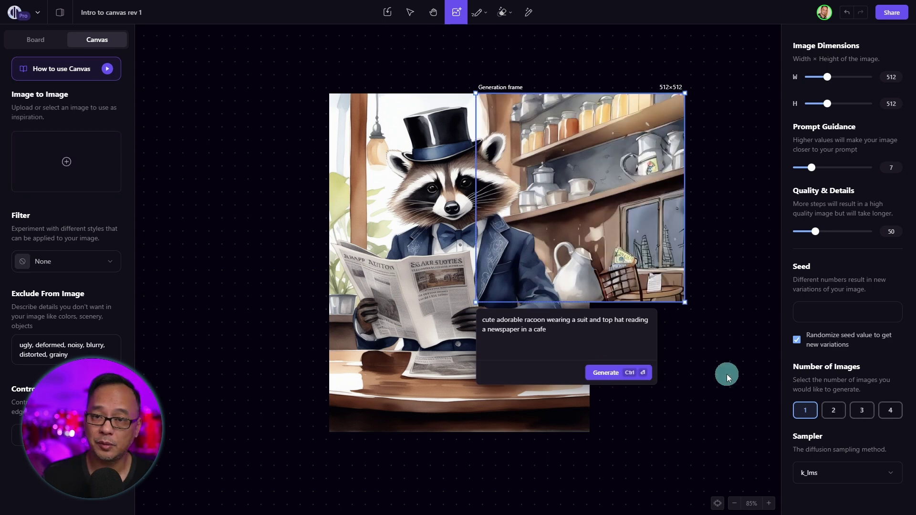
pyautogui.click(726, 374)
pyautogui.click(607, 503)
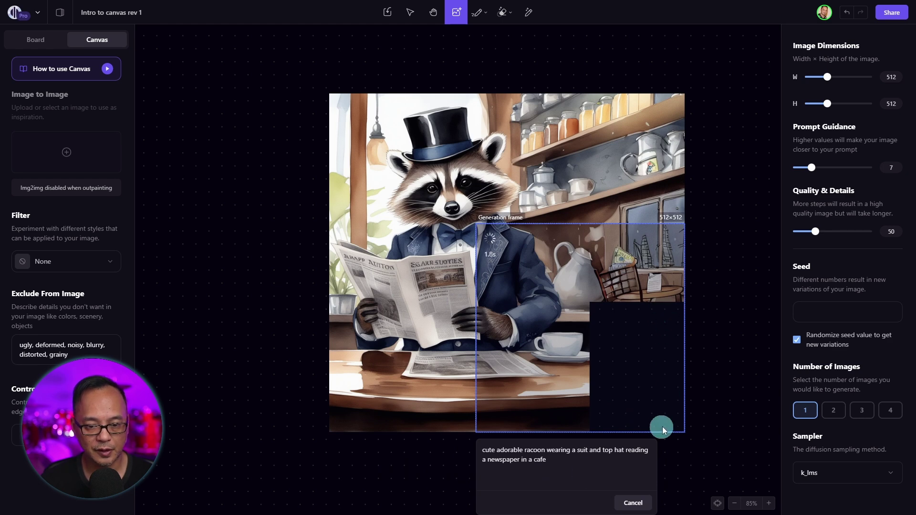
# Step: Generate new café scenery to the left and lower left of the raccoon
pyautogui.moveTo(656, 422); pyautogui.dragTo(414, 257)
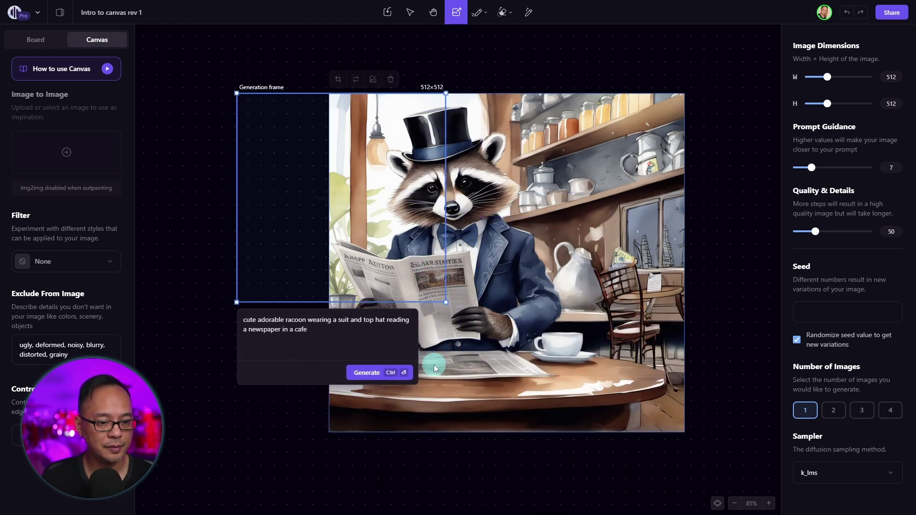
pyautogui.click(363, 373)
pyautogui.moveTo(481, 348); pyautogui.dragTo(360, 494)
pyautogui.click(362, 502)
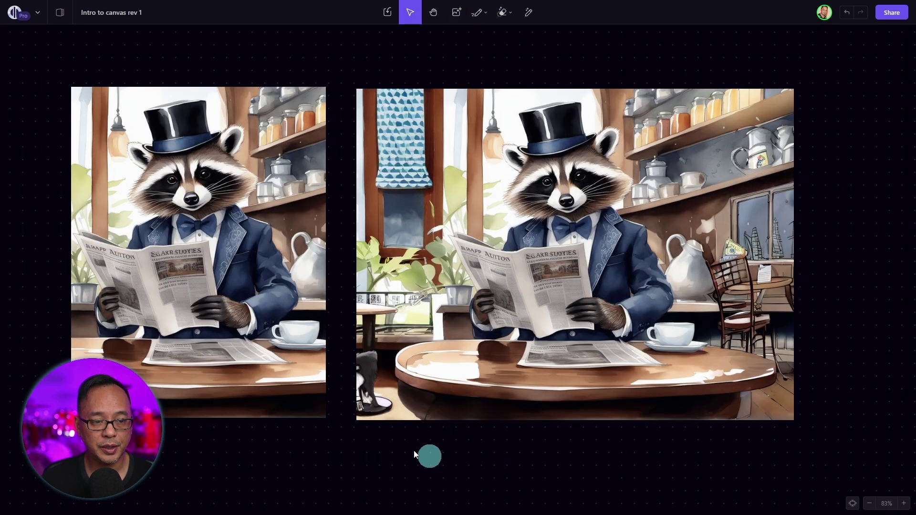
# Step: Compare the original and widened raccoon images, then zoom in on the widened one
pyautogui.click(205, 276)
pyautogui.click(598, 407)
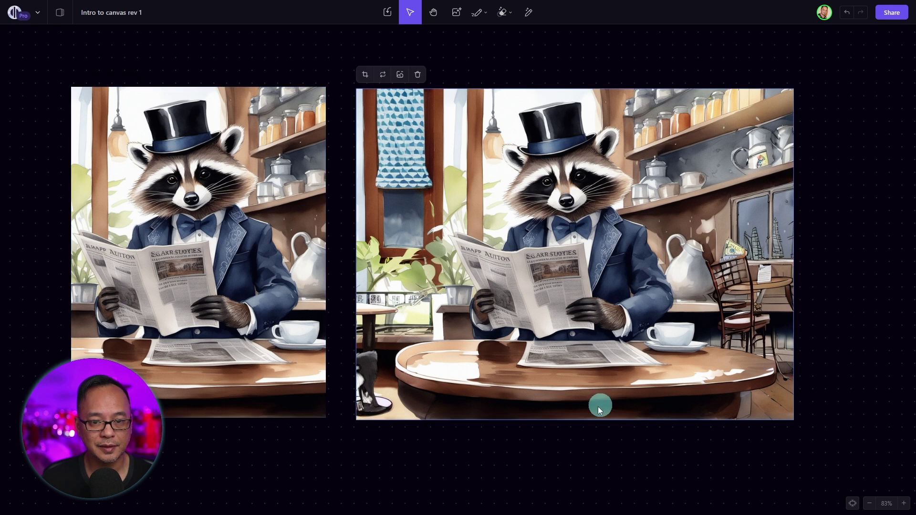
pyautogui.click(608, 441)
pyautogui.click(133, 211)
pyautogui.click(471, 228)
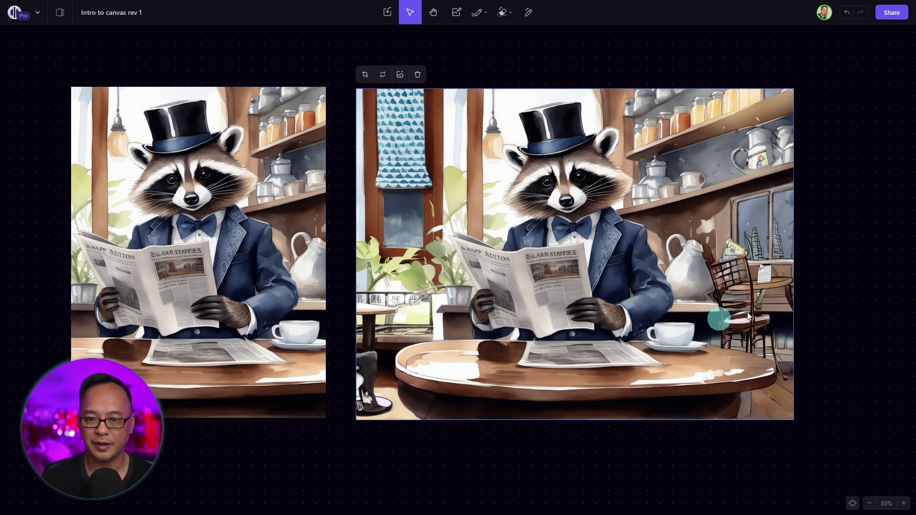
pyautogui.click(711, 433)
pyautogui.doubleClick(609, 343)
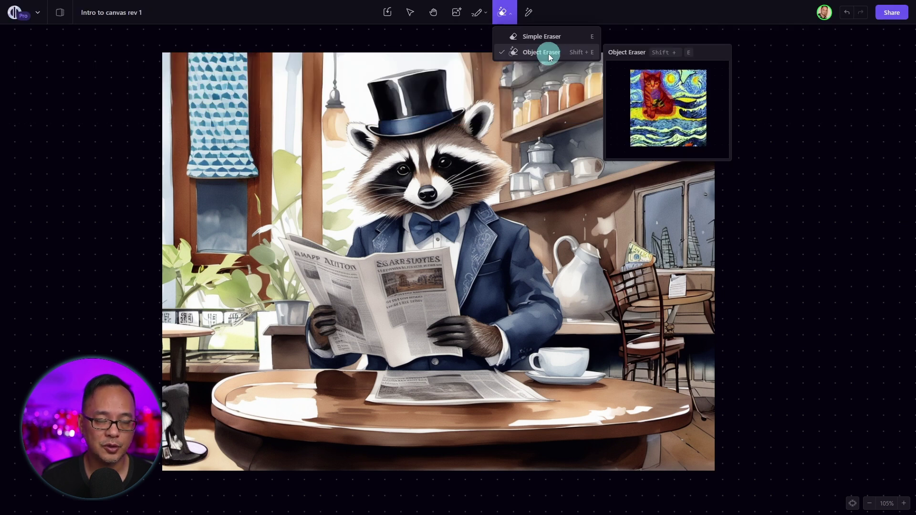
# Step: Erase the chair piece by the left edge with the Object Eraser at brush size 48
pyautogui.click(550, 56)
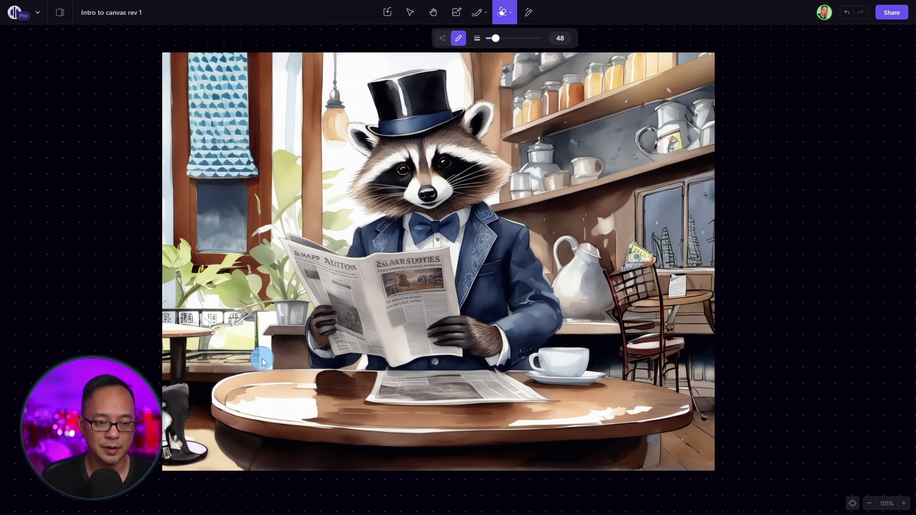
pyautogui.press('e')
pyautogui.scroll(3, 295, 349)
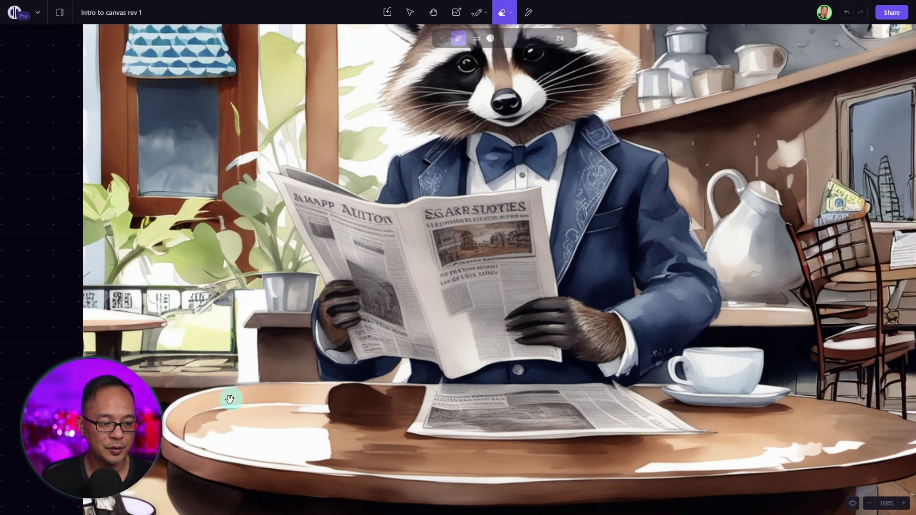
pyautogui.scroll(4, 458, 199)
pyautogui.scroll(2, 425, 243)
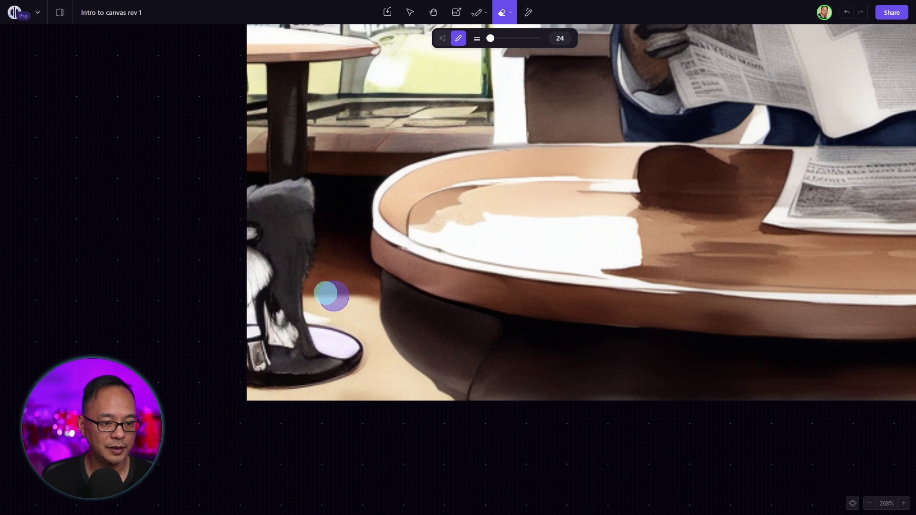
pyautogui.press(']')
pyautogui.moveTo(308, 193)
pyautogui.mouseDown()
pyautogui.moveTo(248, 198)
pyautogui.moveTo(286, 221)
pyautogui.moveTo(292, 298)
pyautogui.moveTo(323, 331)
pyautogui.moveTo(294, 365)
pyautogui.moveTo(258, 261)
pyautogui.moveTo(290, 339)
pyautogui.mouseUp()
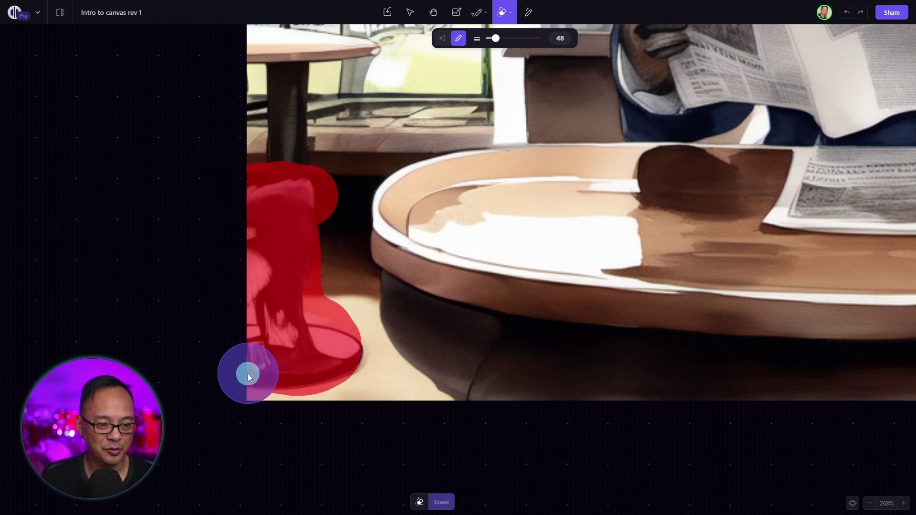
pyautogui.moveTo(248, 374); pyautogui.dragTo(274, 353)
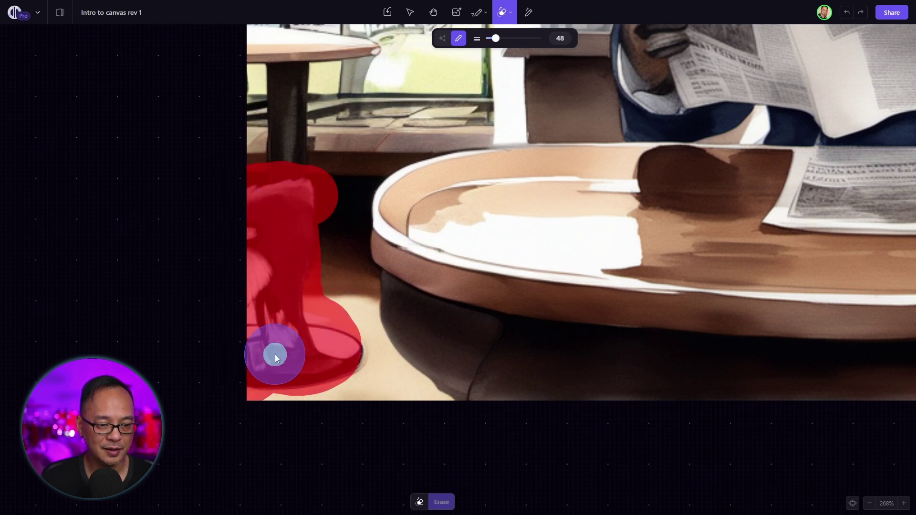
pyautogui.click(443, 504)
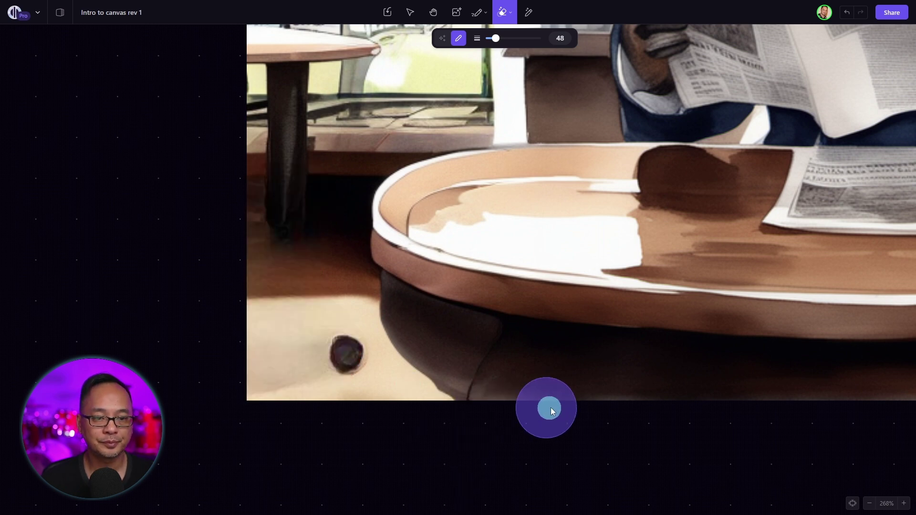
# Step: Erase the coffee cup, tabletop stain and small dark spot with a smaller brush
pyautogui.hscroll(10, 551, 407)
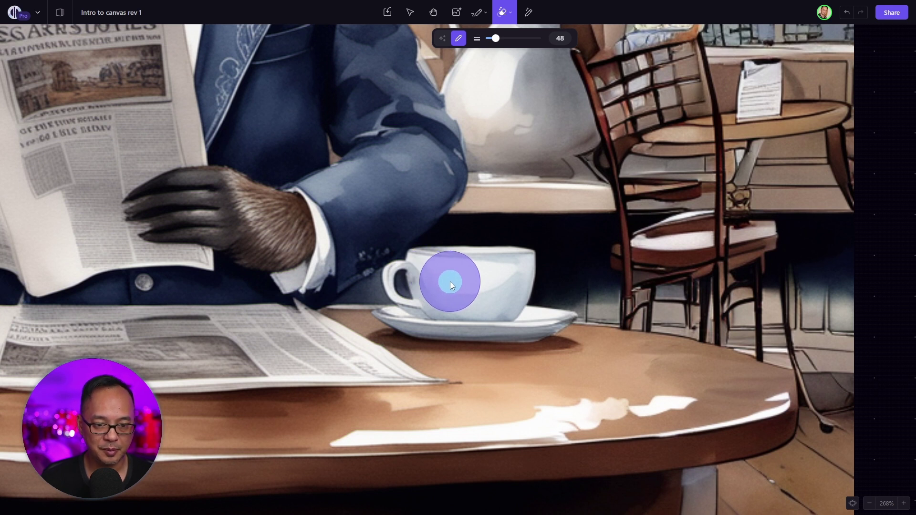
pyautogui.press('[')
pyautogui.moveTo(450, 282)
pyautogui.mouseDown()
pyautogui.moveTo(515, 271)
pyautogui.moveTo(513, 293)
pyautogui.moveTo(478, 308)
pyautogui.moveTo(410, 282)
pyautogui.moveTo(406, 305)
pyautogui.moveTo(555, 318)
pyautogui.mouseUp()
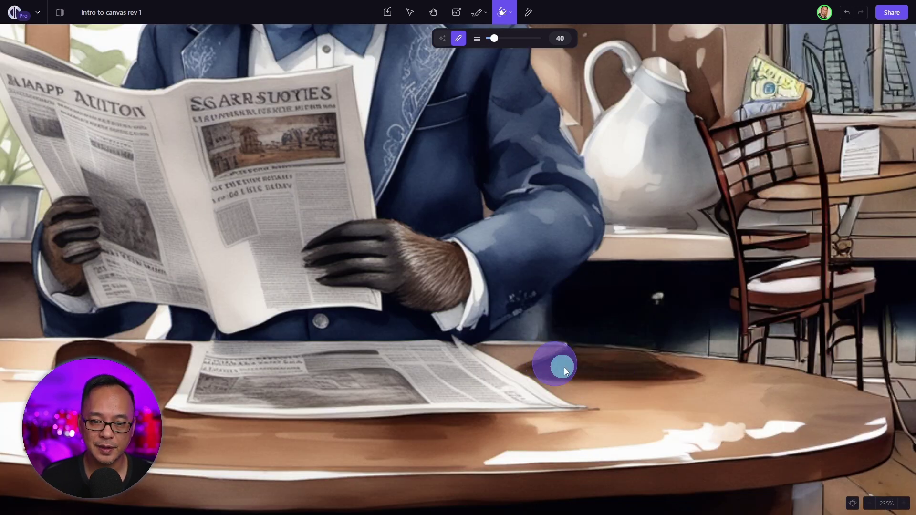
pyautogui.moveTo(562, 365); pyautogui.dragTo(662, 373)
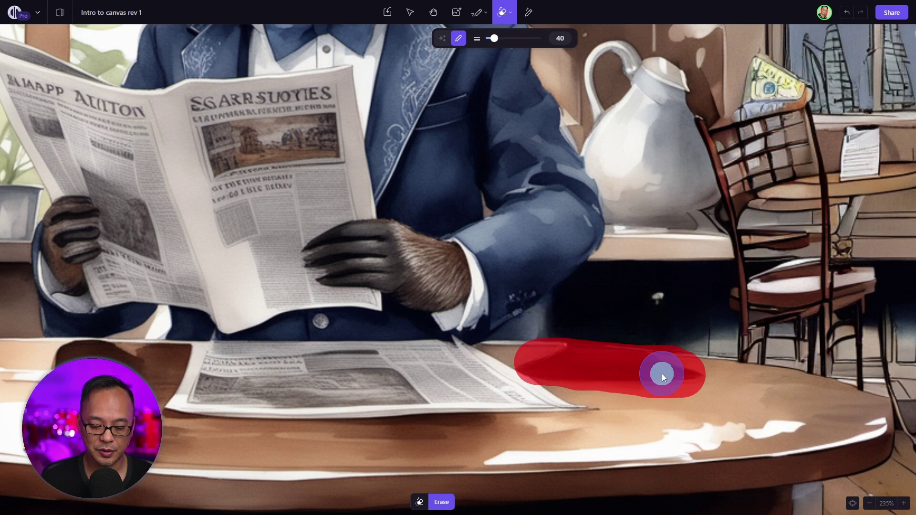
pyautogui.press('Return')
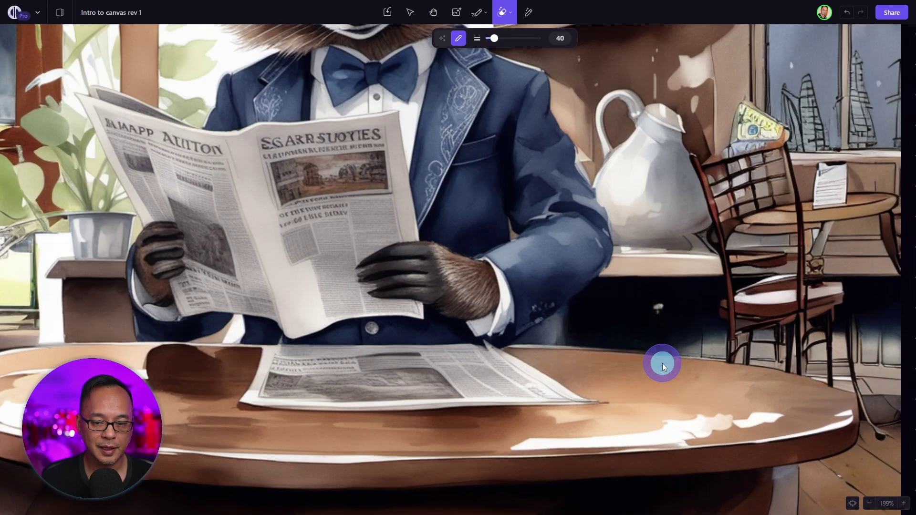
pyautogui.scroll(-5, 662, 363)
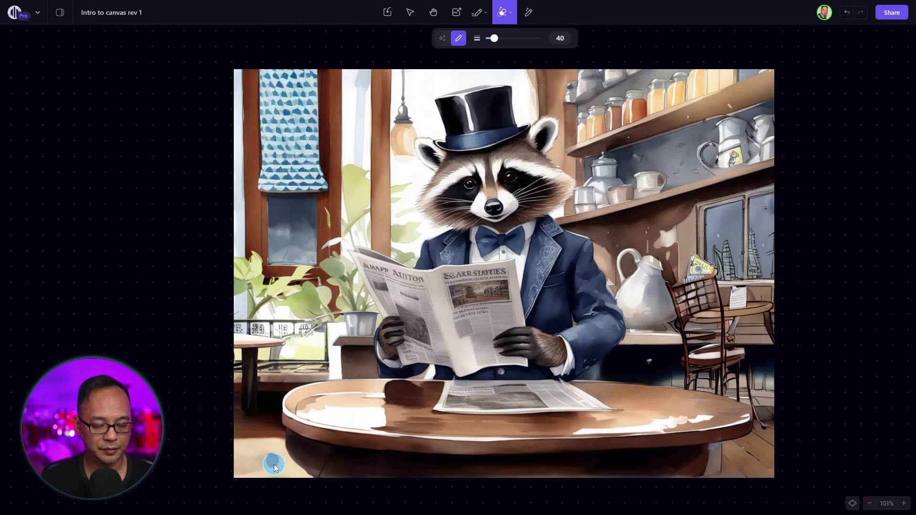
pyautogui.click(274, 459)
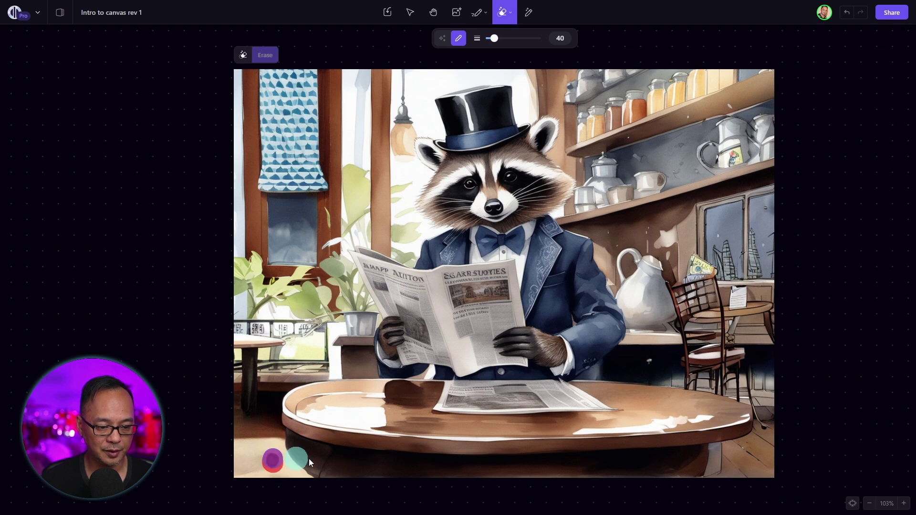
pyautogui.press('Return')
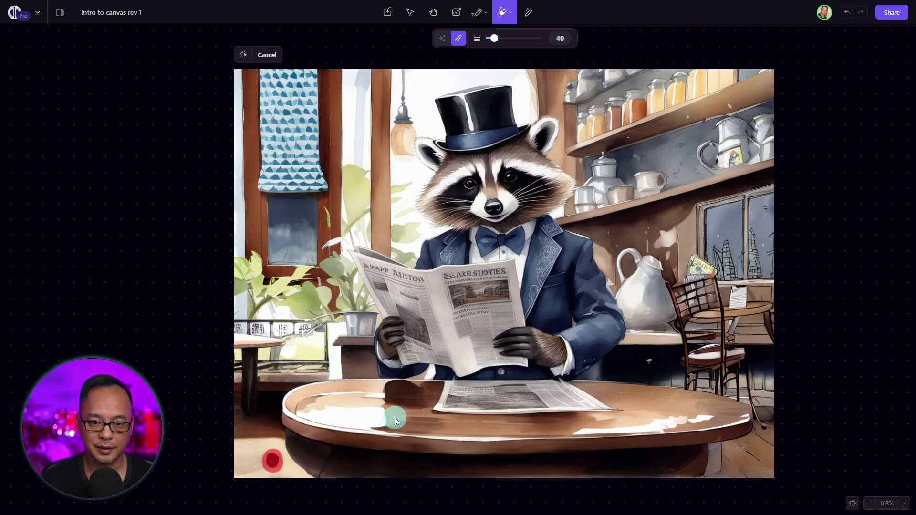
# Step: Erase the area from the teapot to the image's right edge
pyautogui.press('i')
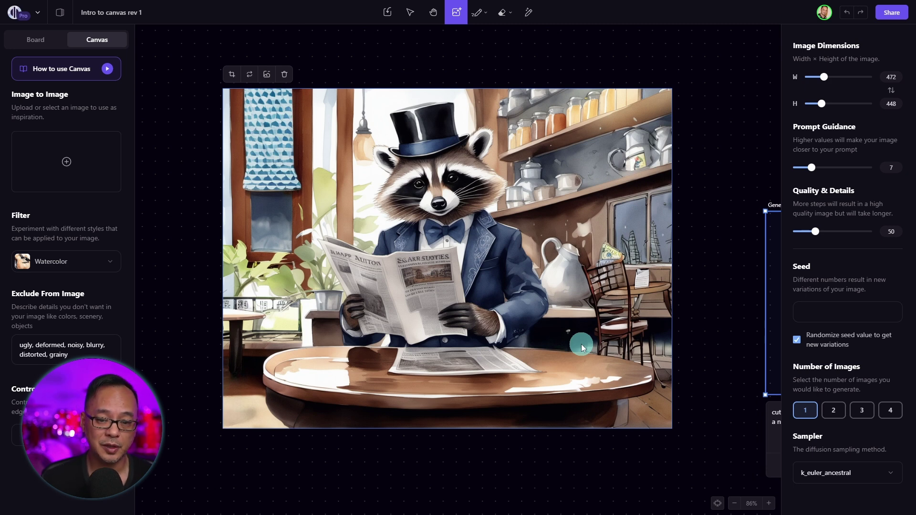
pyautogui.press('e')
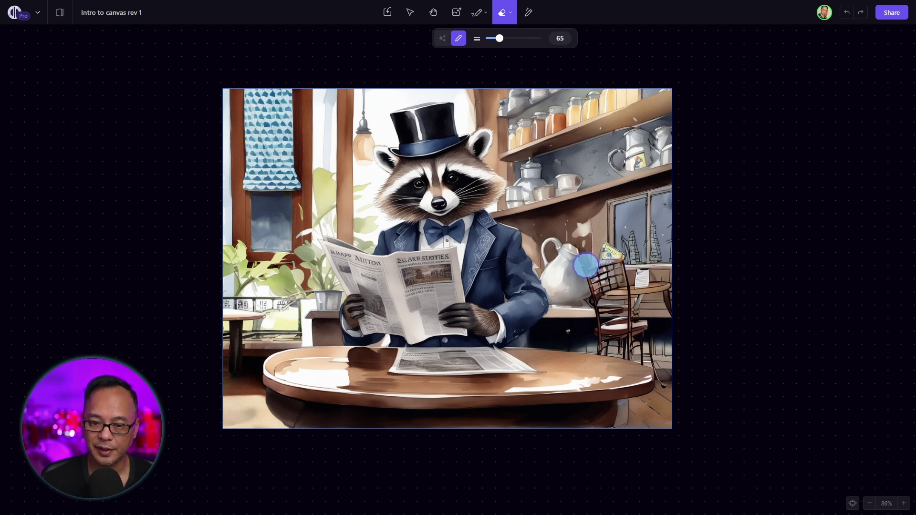
pyautogui.moveTo(588, 267)
pyautogui.mouseDown()
pyautogui.moveTo(671, 273)
pyautogui.moveTo(593, 277)
pyautogui.moveTo(587, 287)
pyautogui.moveTo(677, 292)
pyautogui.moveTo(598, 302)
pyautogui.moveTo(588, 308)
pyautogui.moveTo(669, 324)
pyautogui.moveTo(595, 338)
pyautogui.moveTo(687, 361)
pyautogui.moveTo(595, 343)
pyautogui.moveTo(590, 266)
pyautogui.moveTo(604, 256)
pyautogui.moveTo(661, 262)
pyautogui.mouseUp()
# Step: Generate new café shelving and cabinets into the cleared right-side gap
pyautogui.press('g')
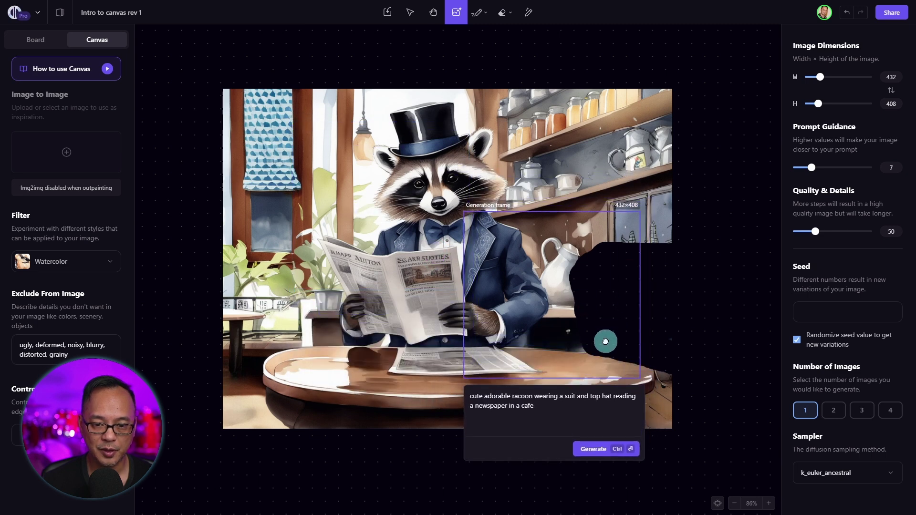
pyautogui.click(615, 349)
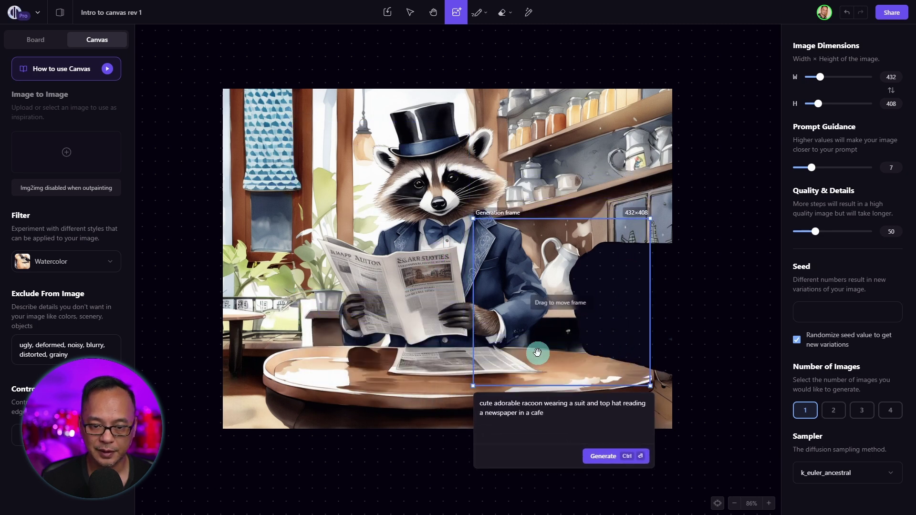
pyautogui.click(597, 459)
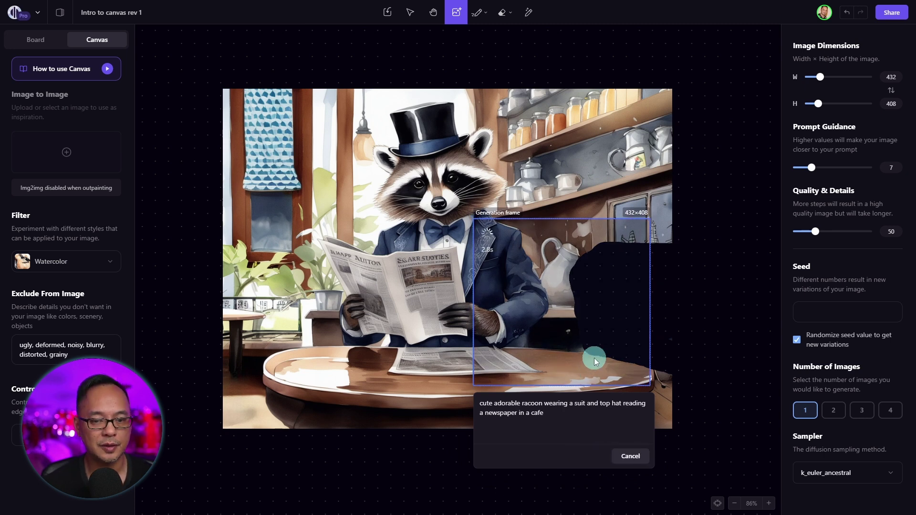
pyautogui.click(616, 372)
pyautogui.click(620, 472)
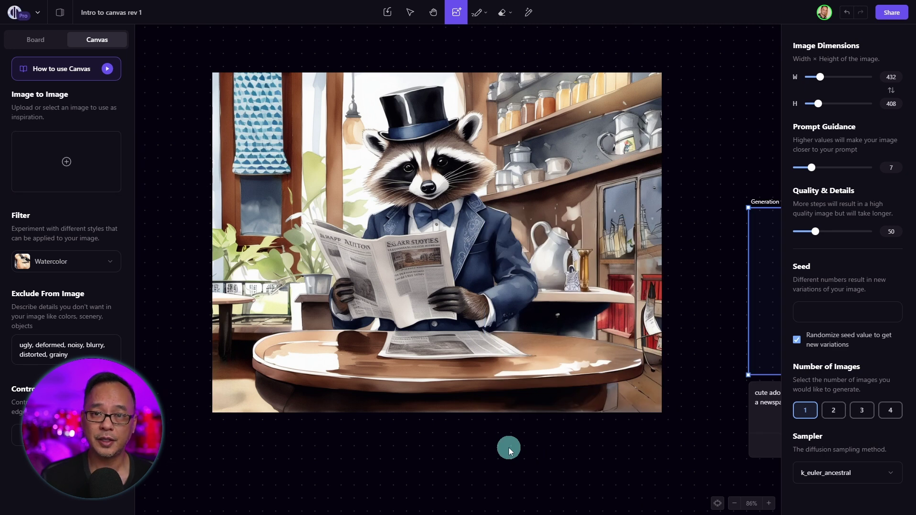
pyautogui.click(548, 268)
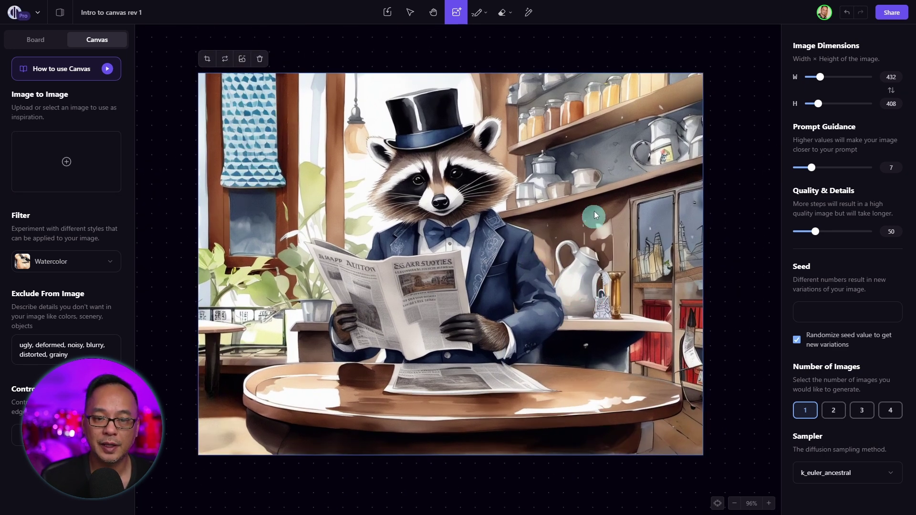
# Step: Show the raccoon image's properties and preview a brighter Brightness setting before restoring it
pyautogui.click(611, 182)
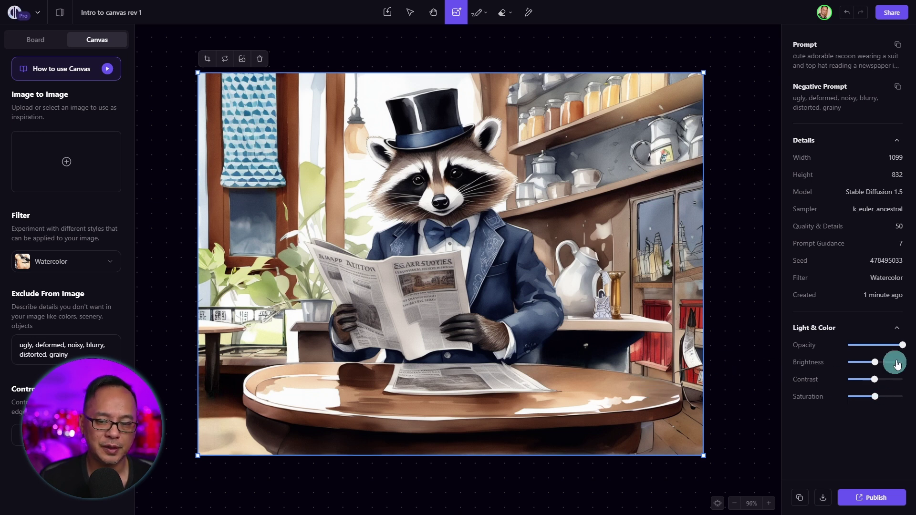
pyautogui.moveTo(874, 362)
pyautogui.moveTo(859, 326); pyautogui.dragTo(874, 373)
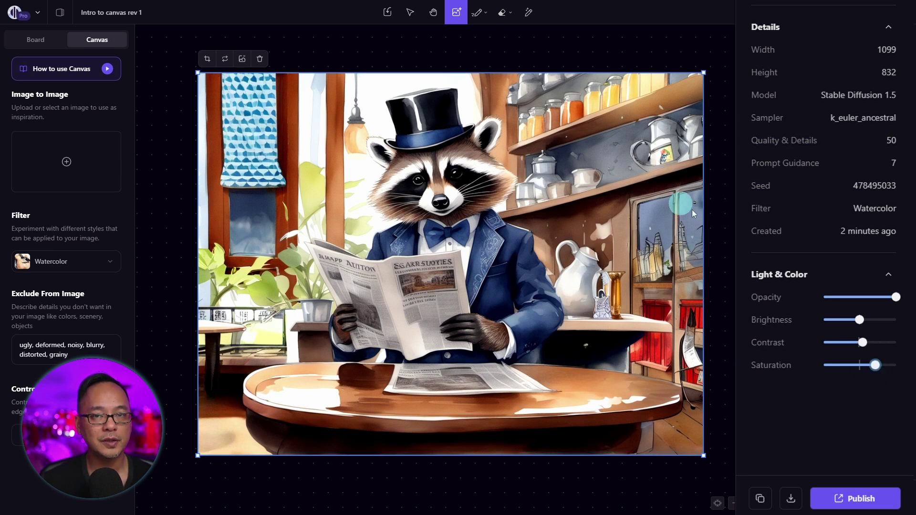
# Step: Publish the image captioned 'Racoon in a cafe' with the canvas link left off
pyautogui.click(852, 498)
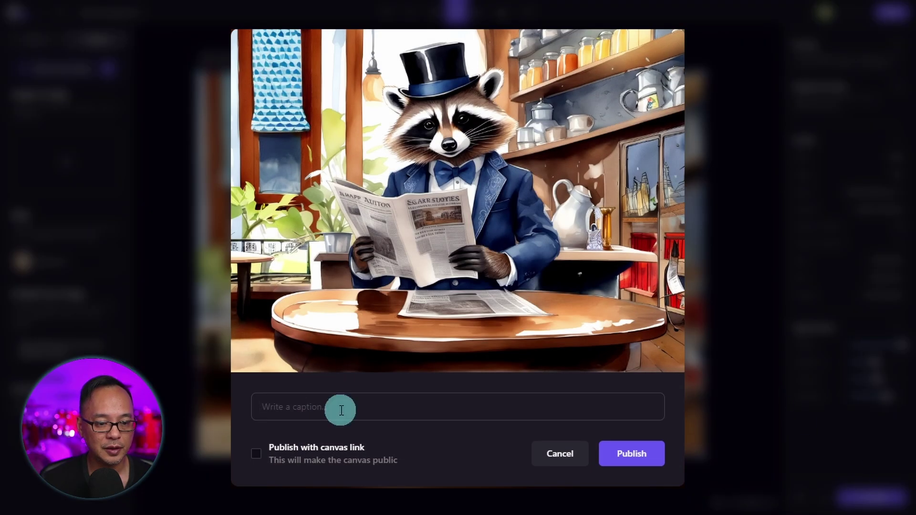
pyautogui.write('Racoon in a cafe')
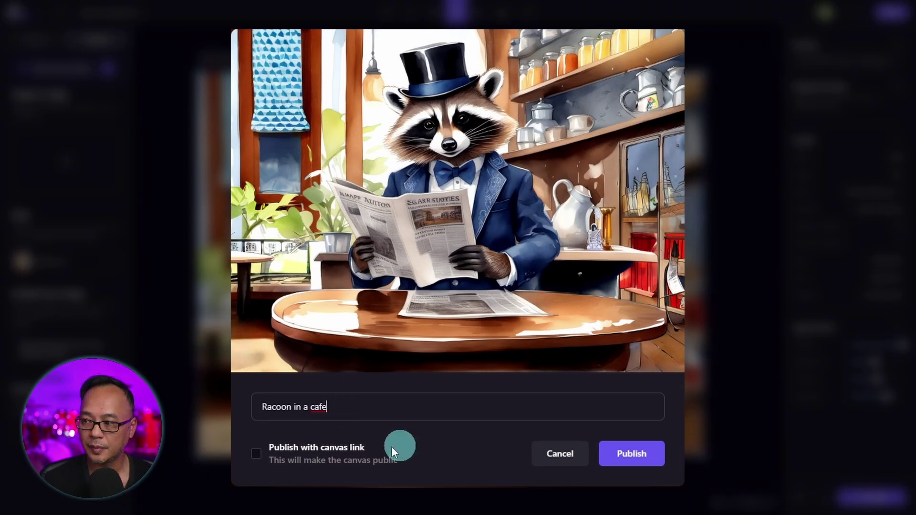
pyautogui.click(256, 456)
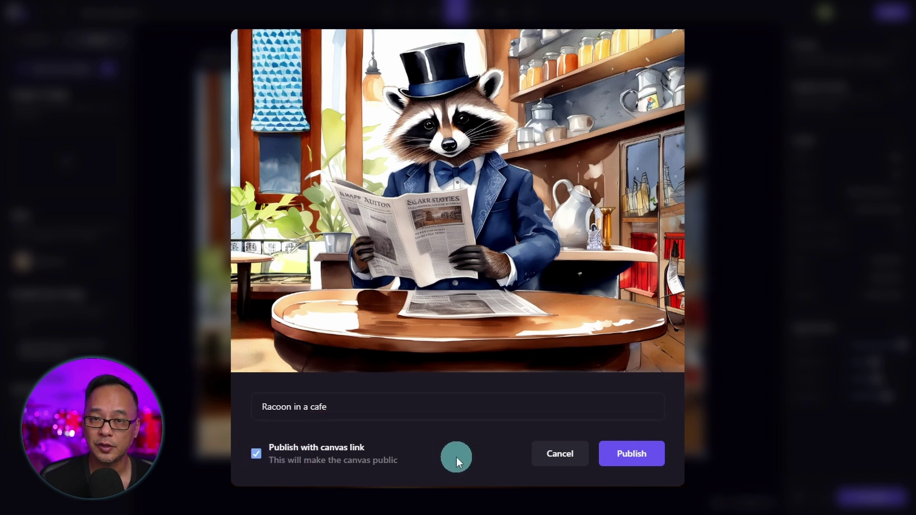
pyautogui.click(385, 451)
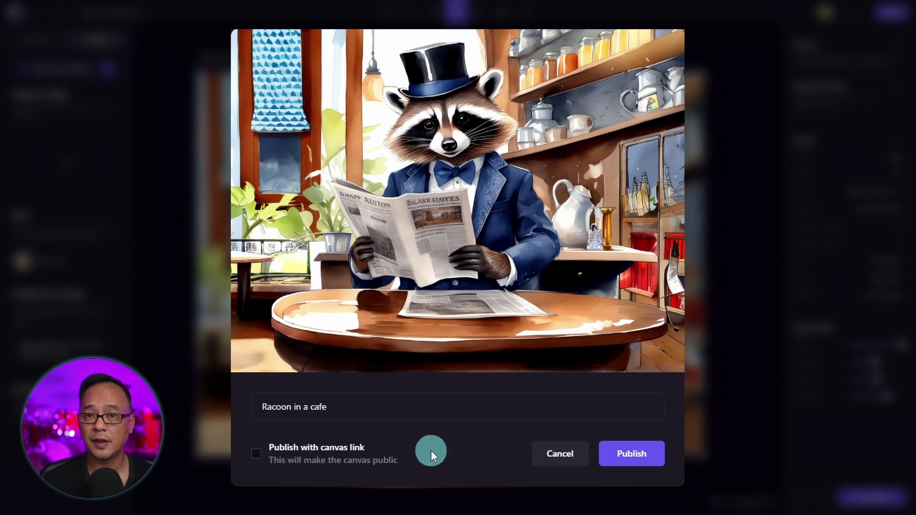
pyautogui.click(631, 456)
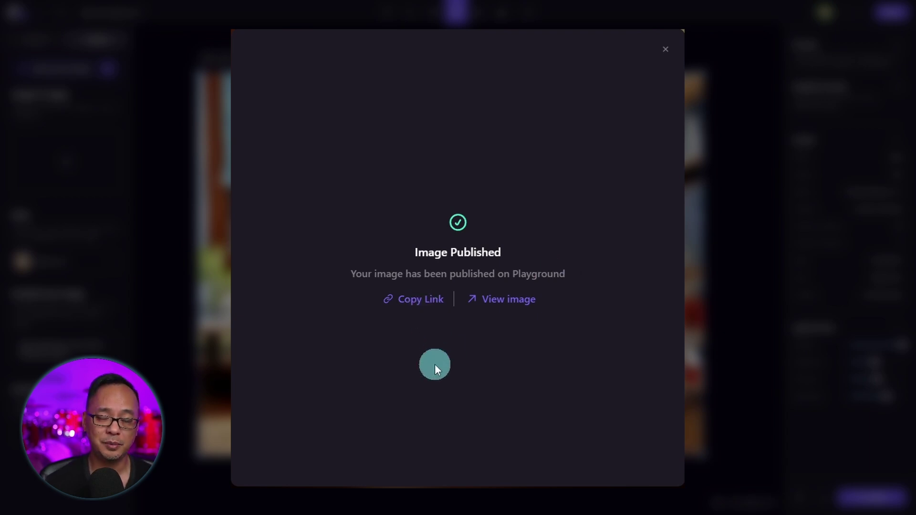
# Step: View the published 'Racoon in a cafe' page and its prompt, then close it
pyautogui.click(507, 301)
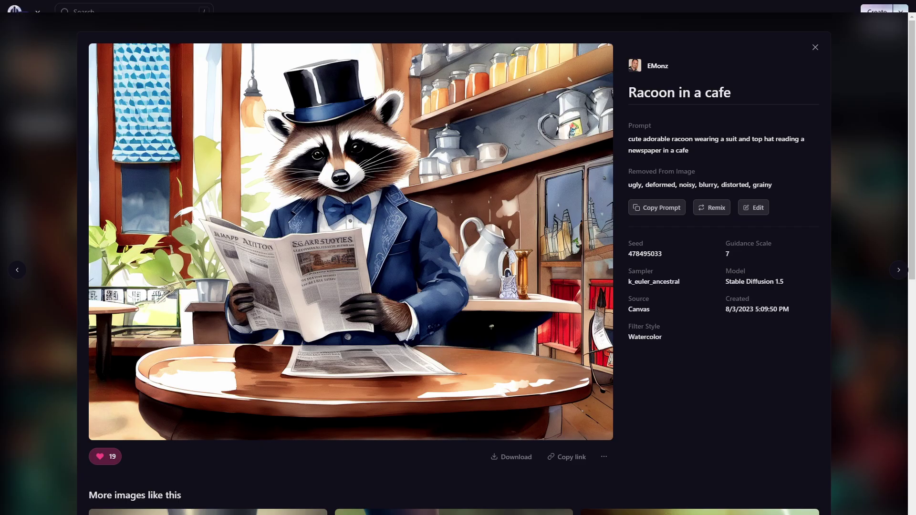
pyautogui.click(635, 141)
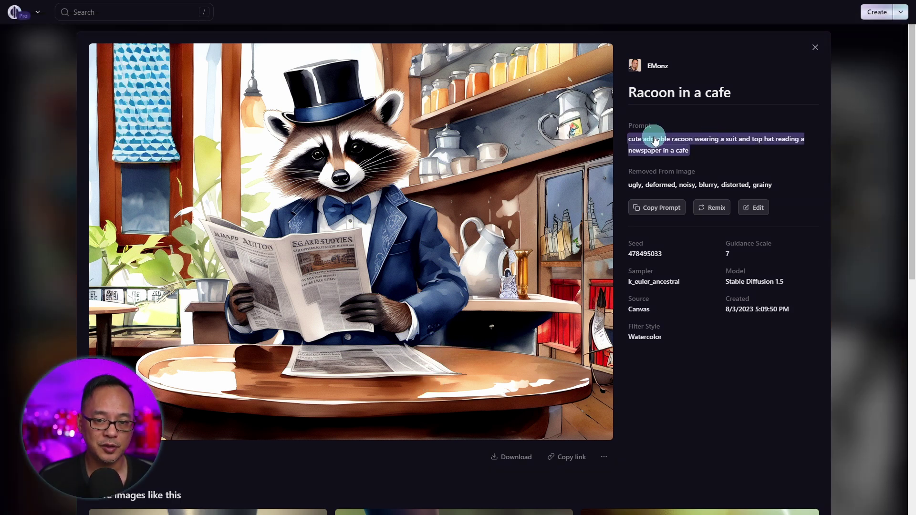
pyautogui.click(815, 49)
pyautogui.hotkey('ctrl', '+')
pyautogui.hotkey('ctrl', '+')
pyautogui.hotkey('ctrl', '+')
pyautogui.hotkey('ctrl', '+')
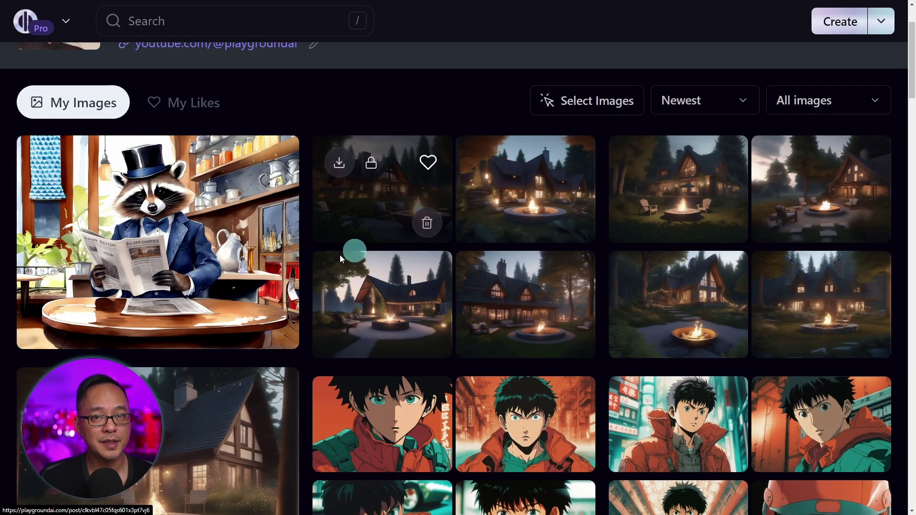